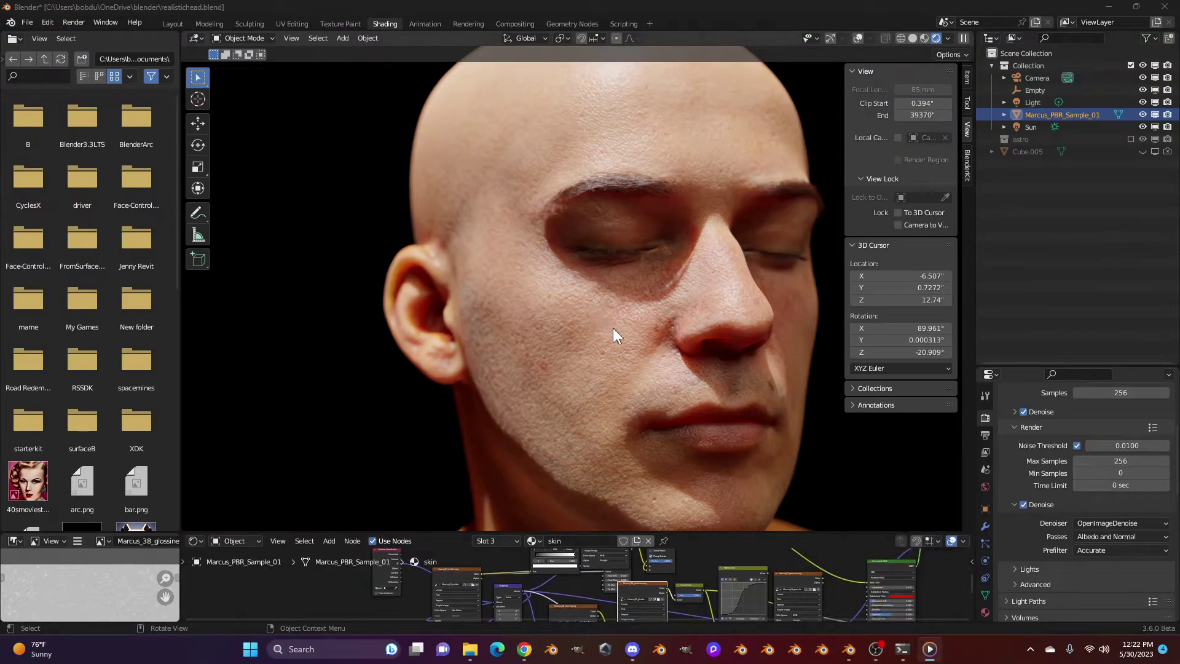
Toggle the Embree on GPU option for the Cycles render devices in the system preferences, and close the preferences
mouse_move(612, 329)
middle_down()
mouse_move(542, 336)
mouse_move(617, 337)
mouse_move(618, 325)
middle_up()
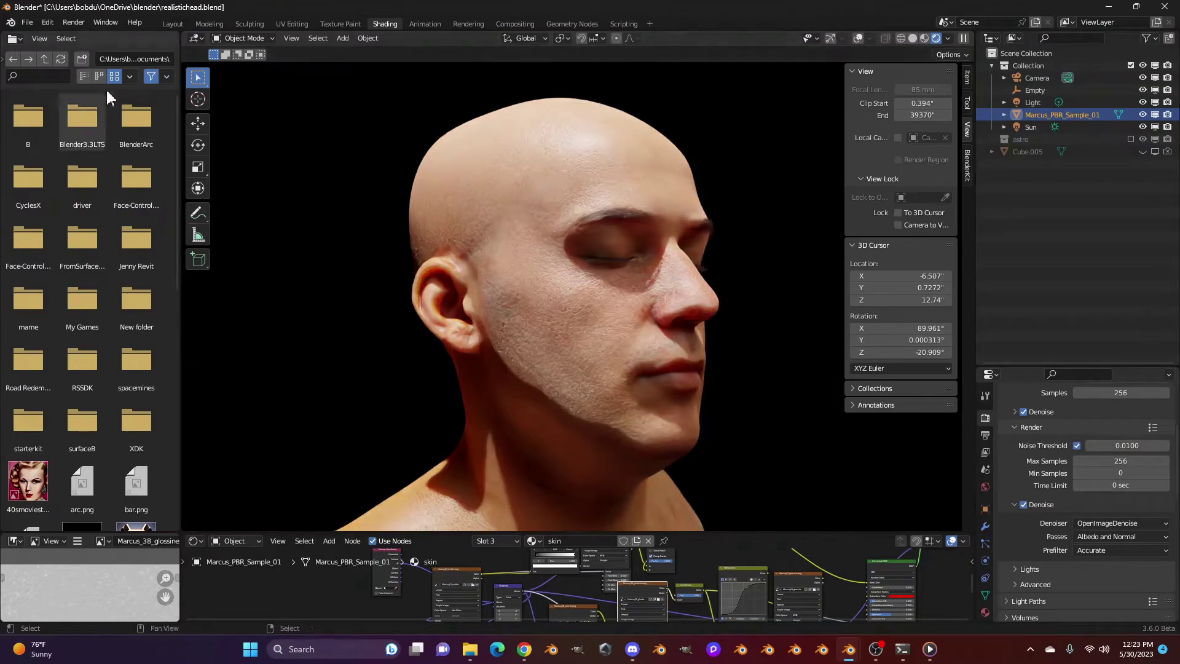
click(49, 23)
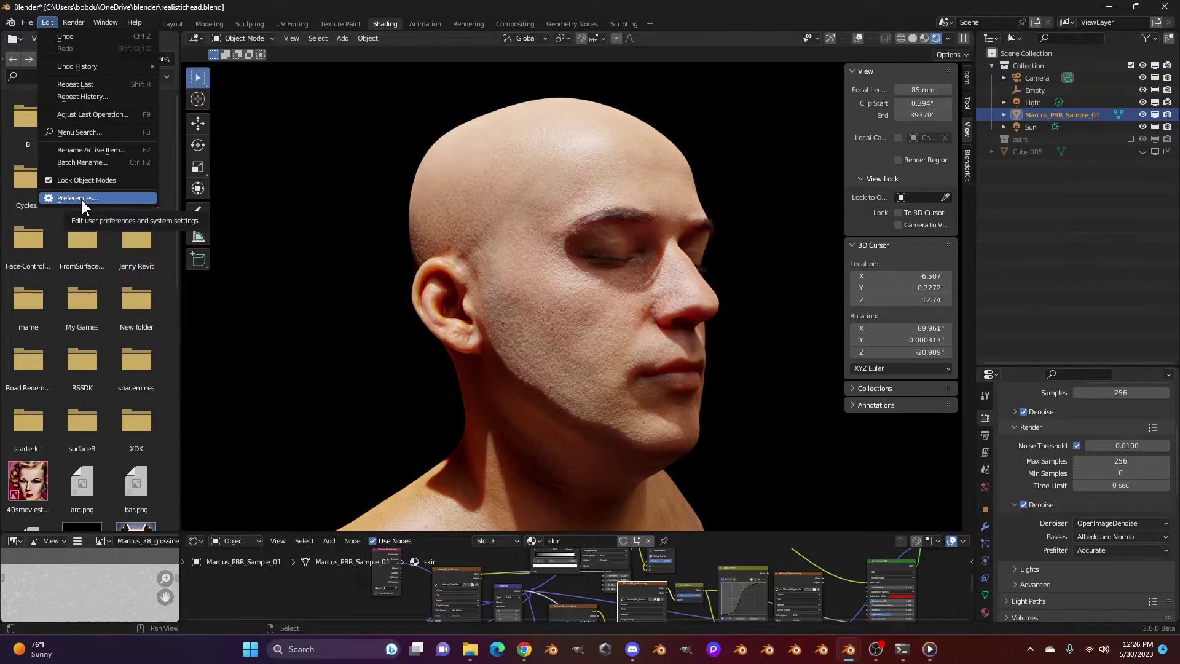
click(81, 198)
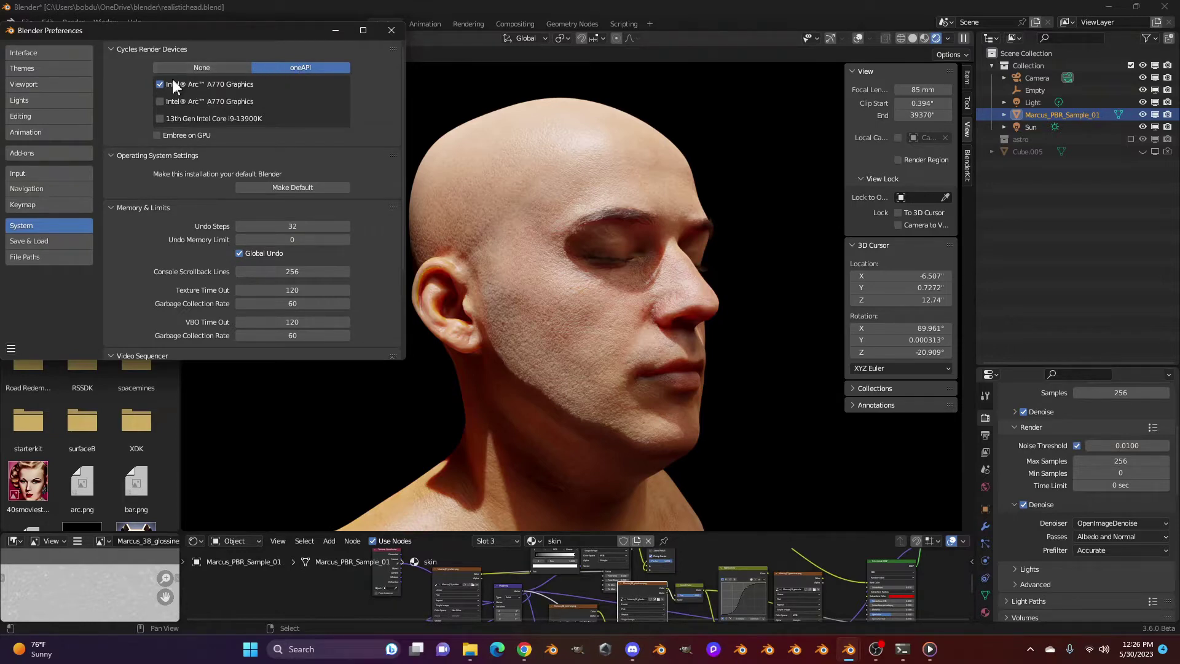
click(158, 138)
click(157, 136)
click(391, 30)
middle_drag(610, 363, 500, 370)
scroll(500, 370, up, 4)
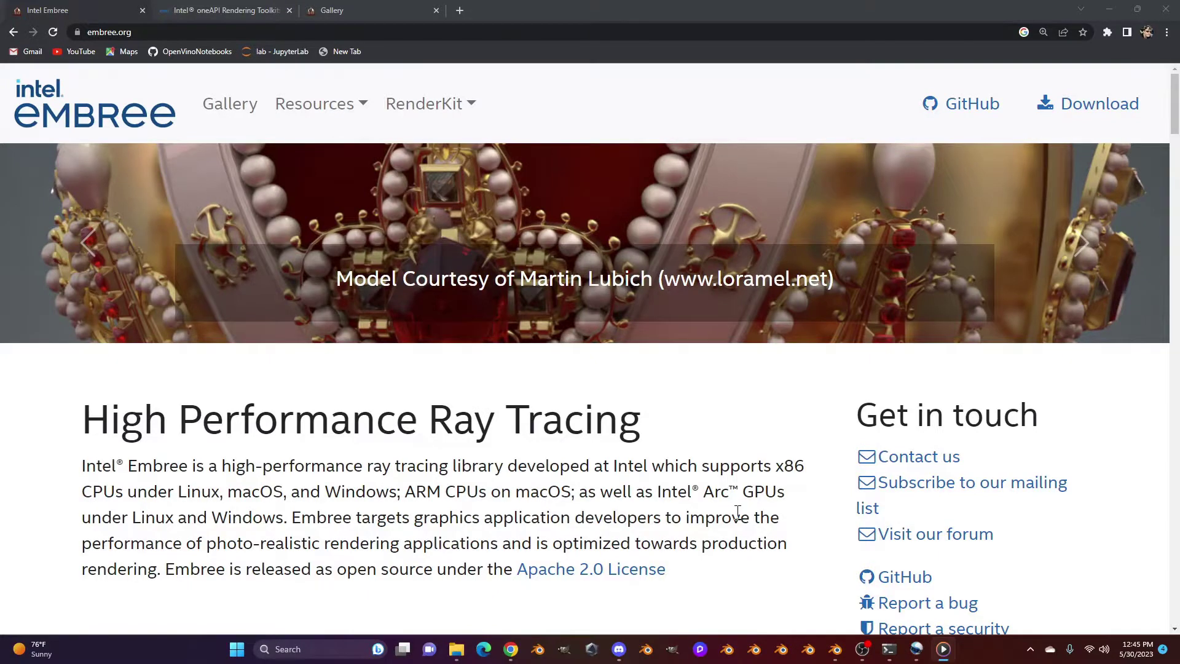
Switch to Chrome and read the Intel Embree home page, covering the current release, the reasons to use it and its features
scroll(737, 512, down, 5)
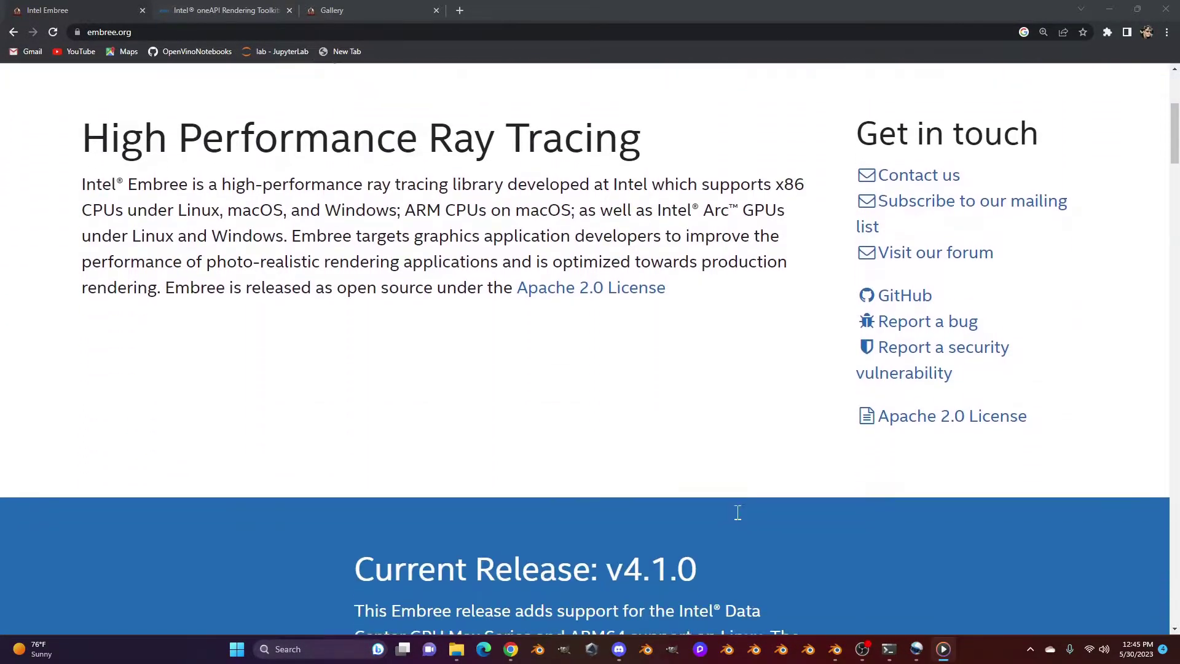
scroll(737, 511, down, 7)
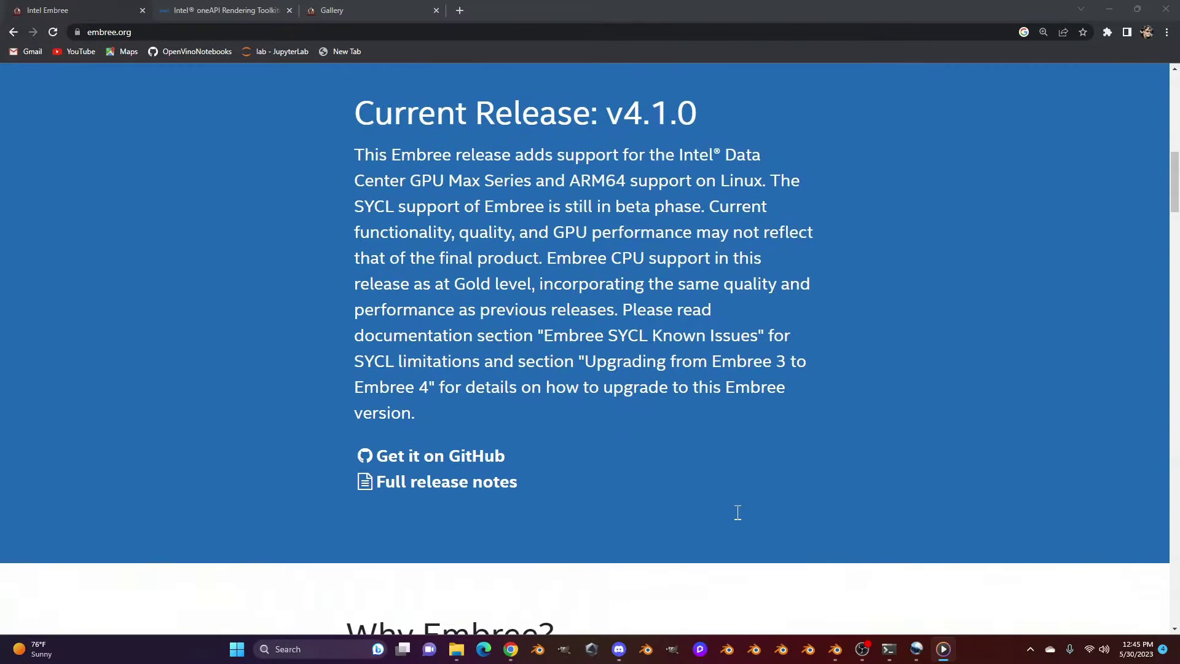
scroll(737, 512, down, 8)
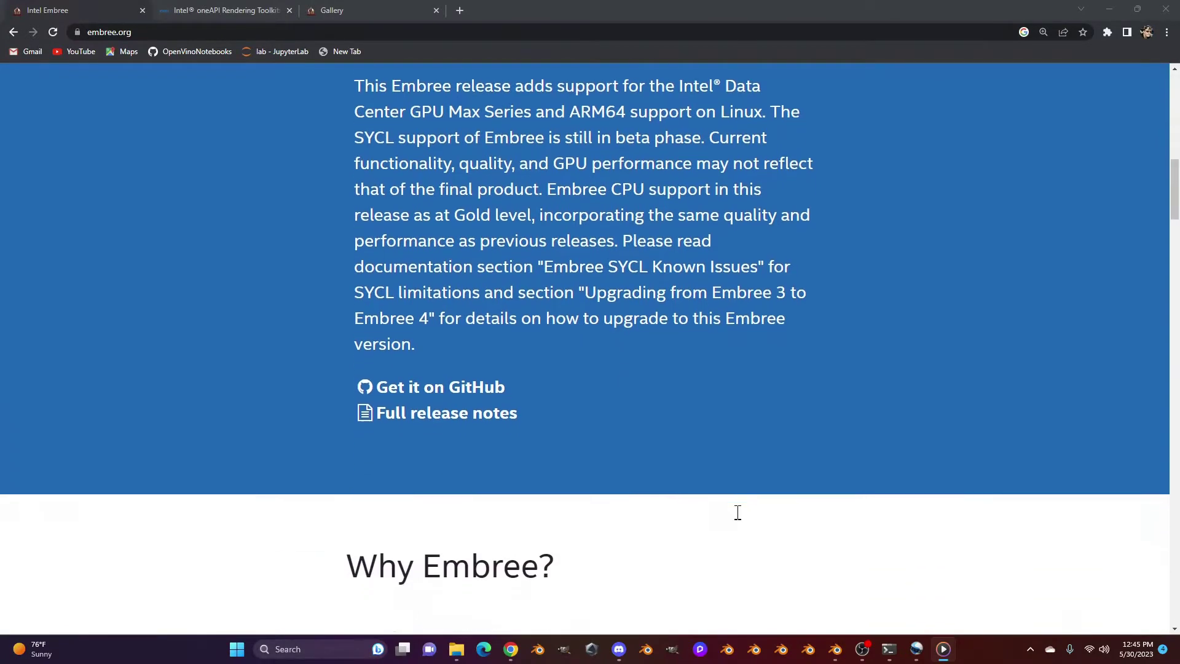
scroll(735, 515, down, 1)
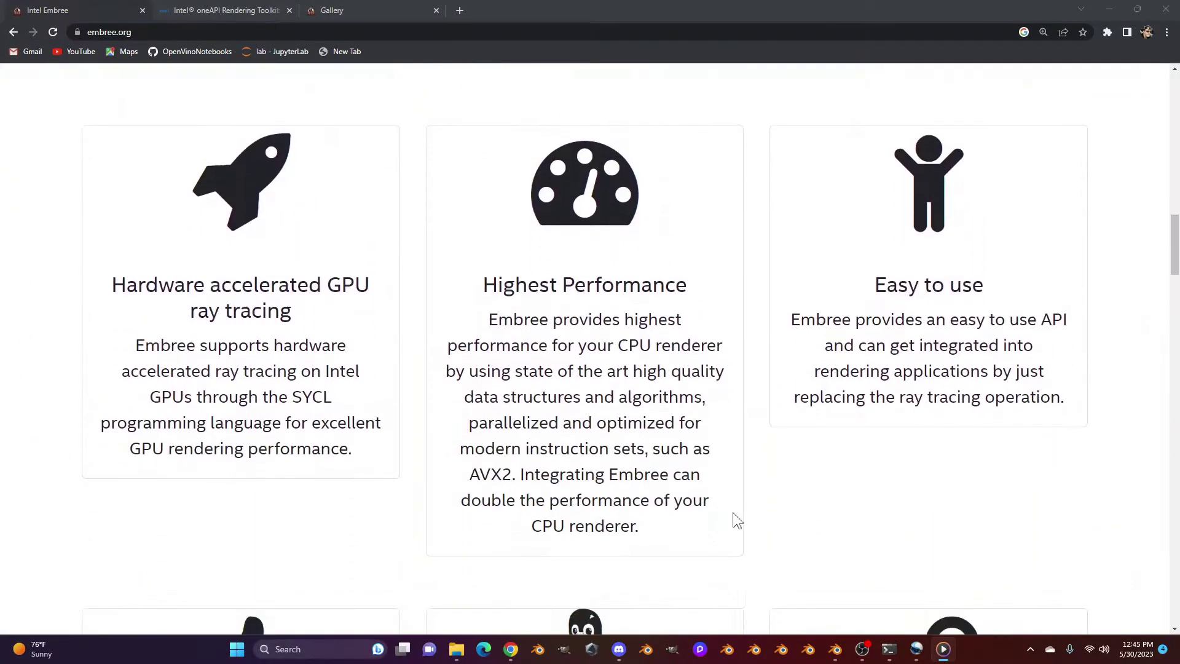
scroll(737, 520, down, 7)
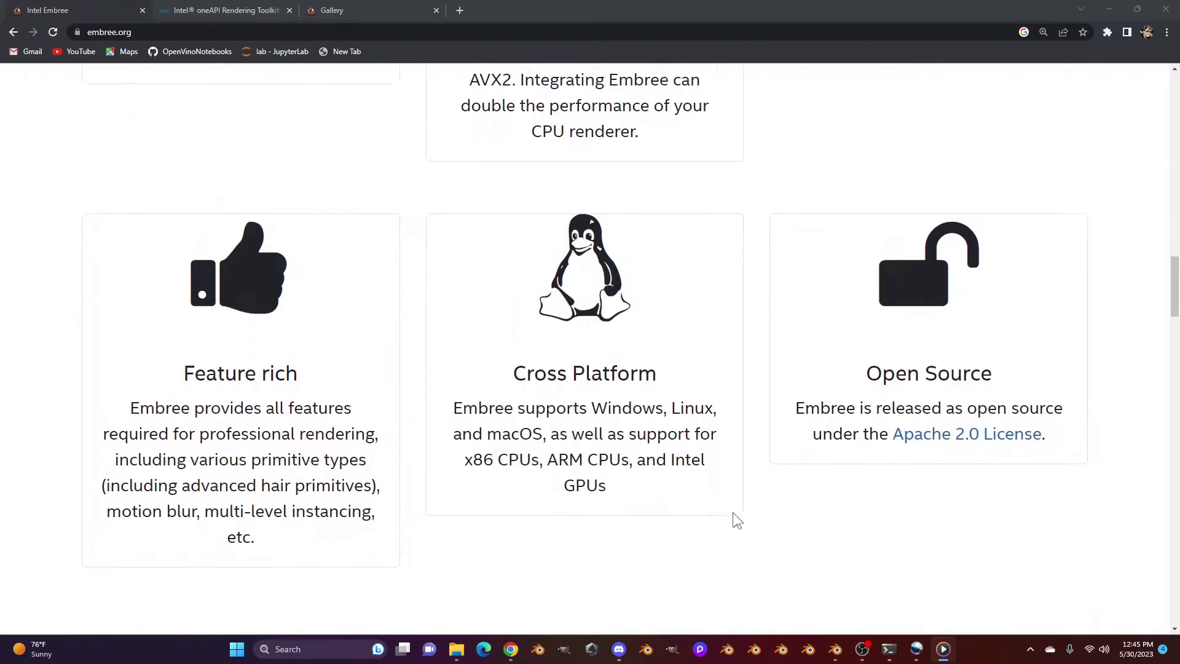
scroll(736, 523, down, 11)
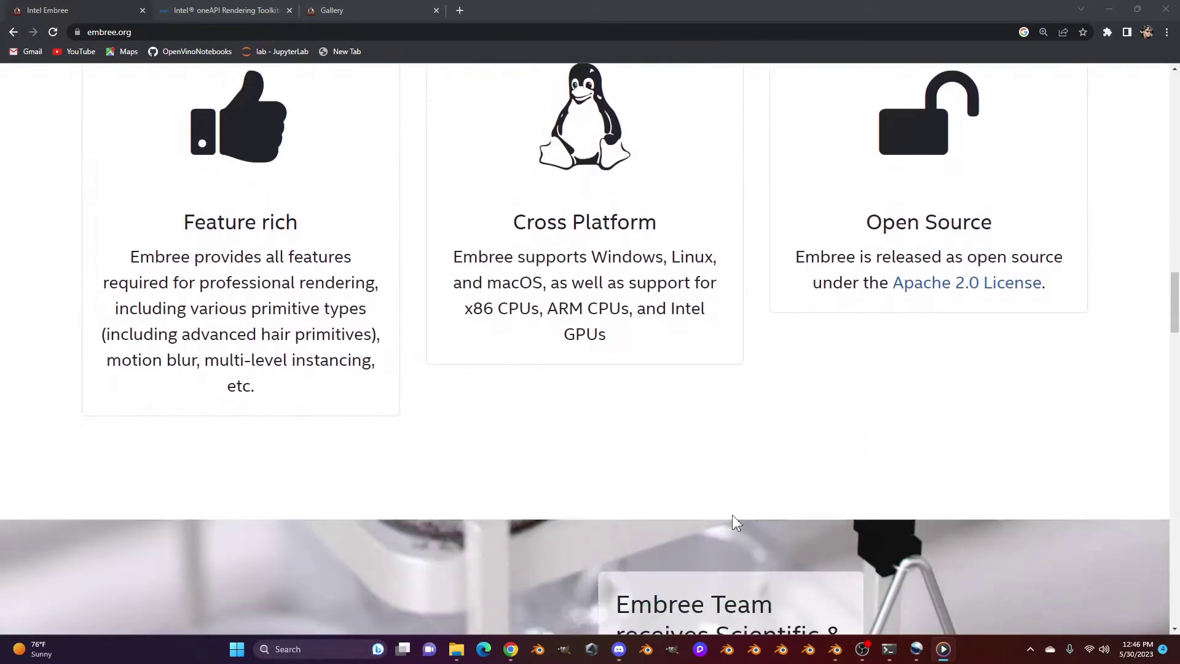
scroll(734, 515, down, 10)
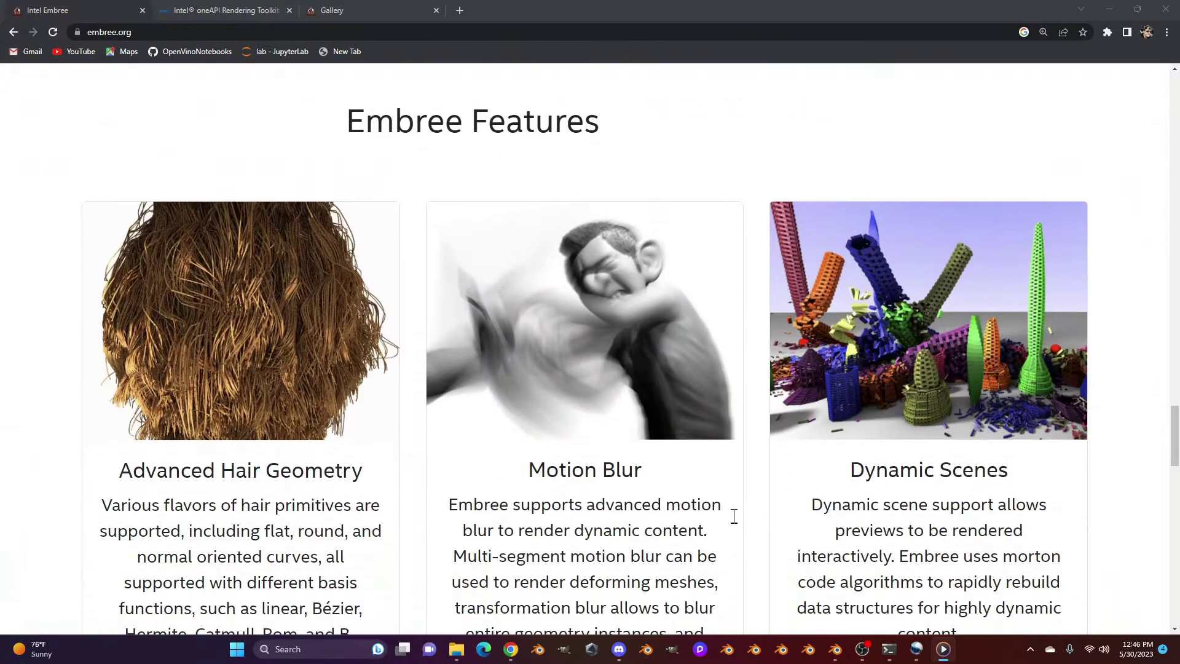
scroll(734, 516, down, 2)
scroll(734, 516, down, 4)
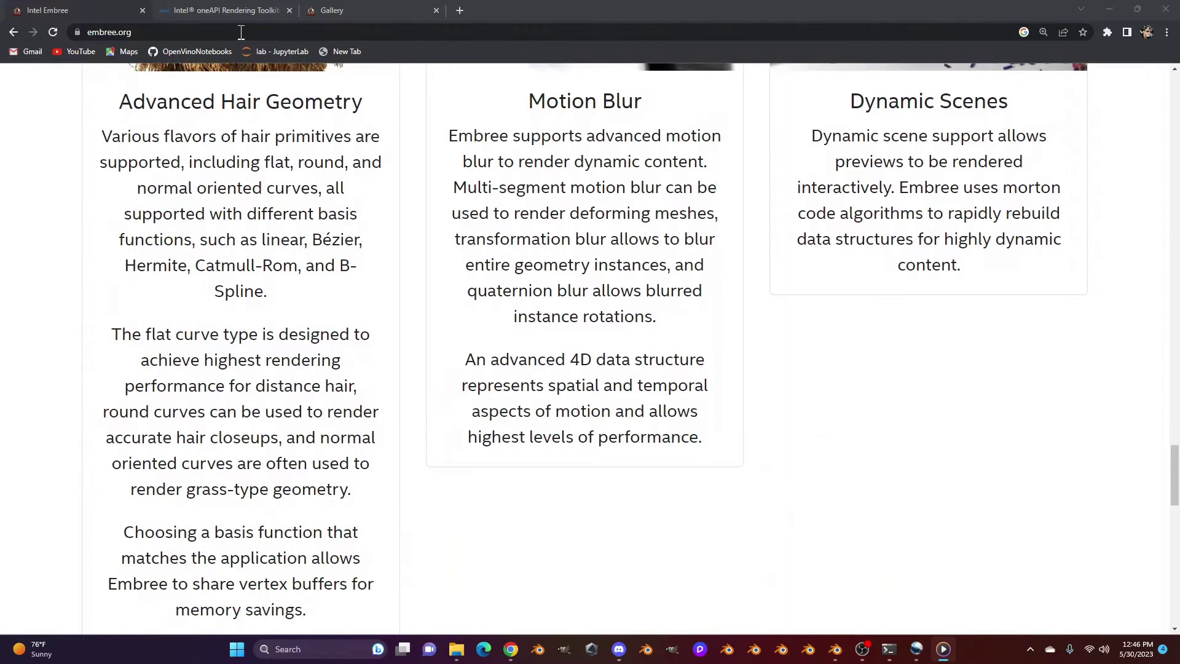
Switch to the Intel oneAPI Rendering Toolkit page and review its features and included components
click(245, 11)
scroll(568, 350, down, 9)
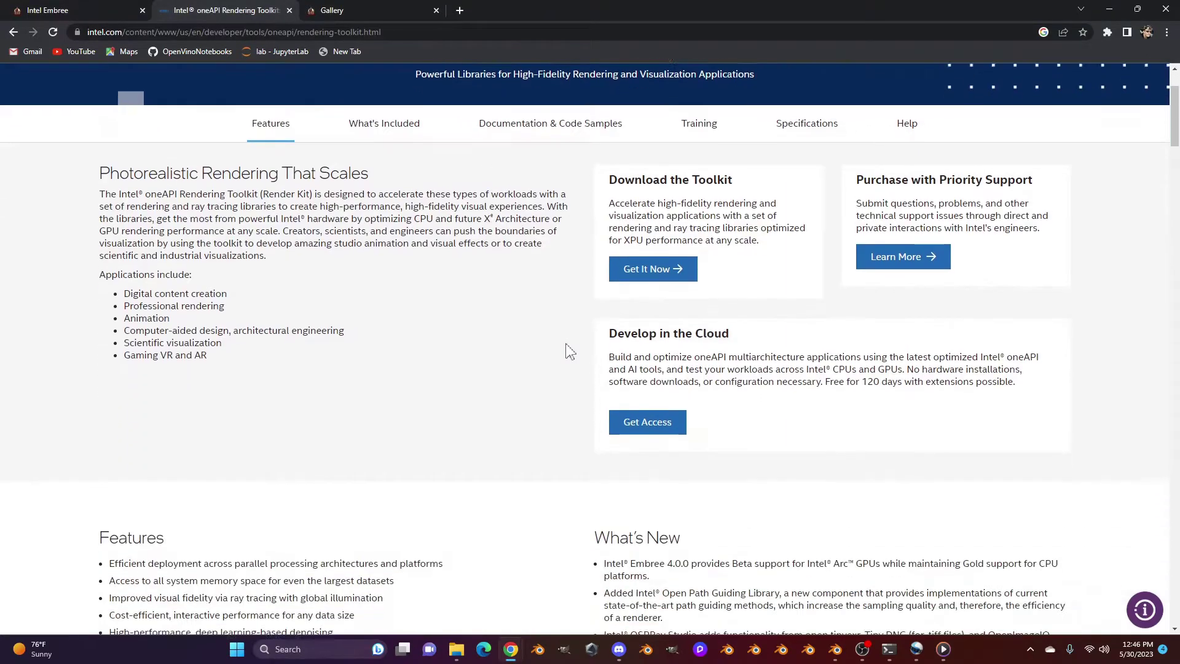
scroll(862, 481, down, 7)
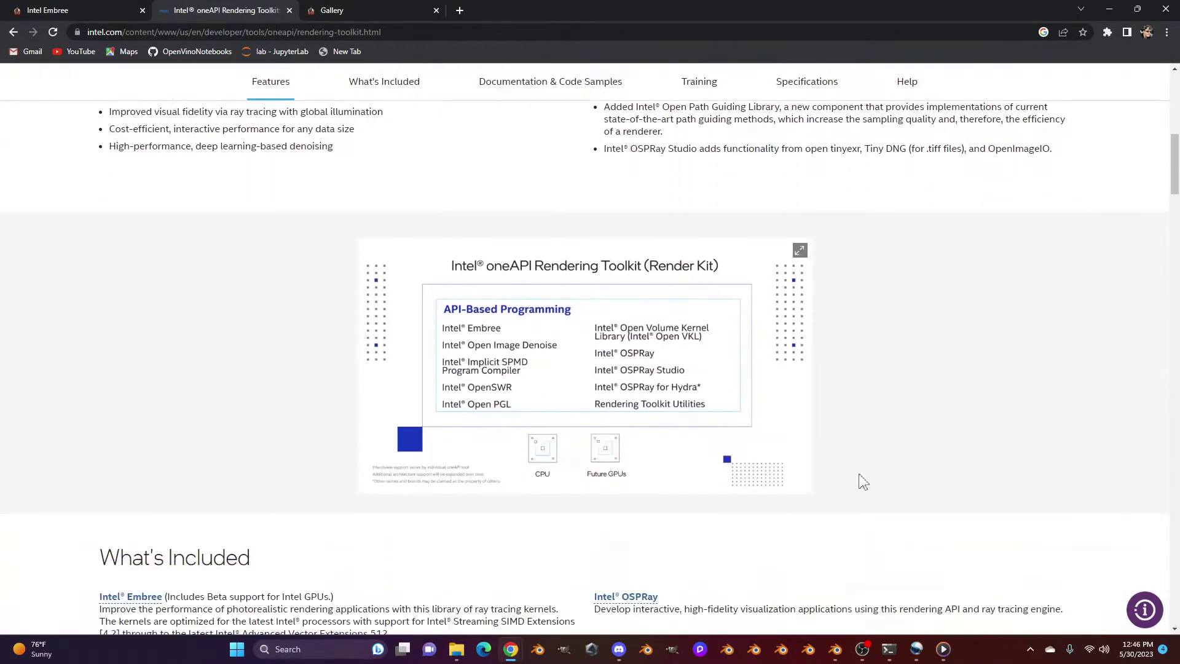
scroll(862, 480, down, 6)
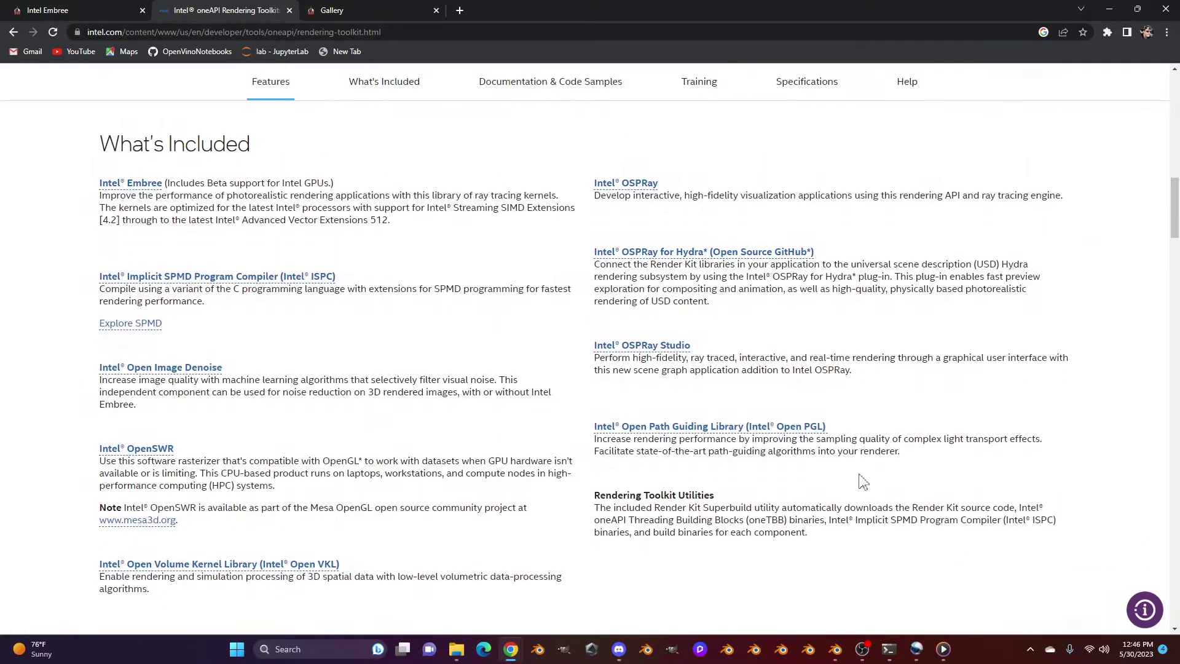
scroll(859, 476, down, 4)
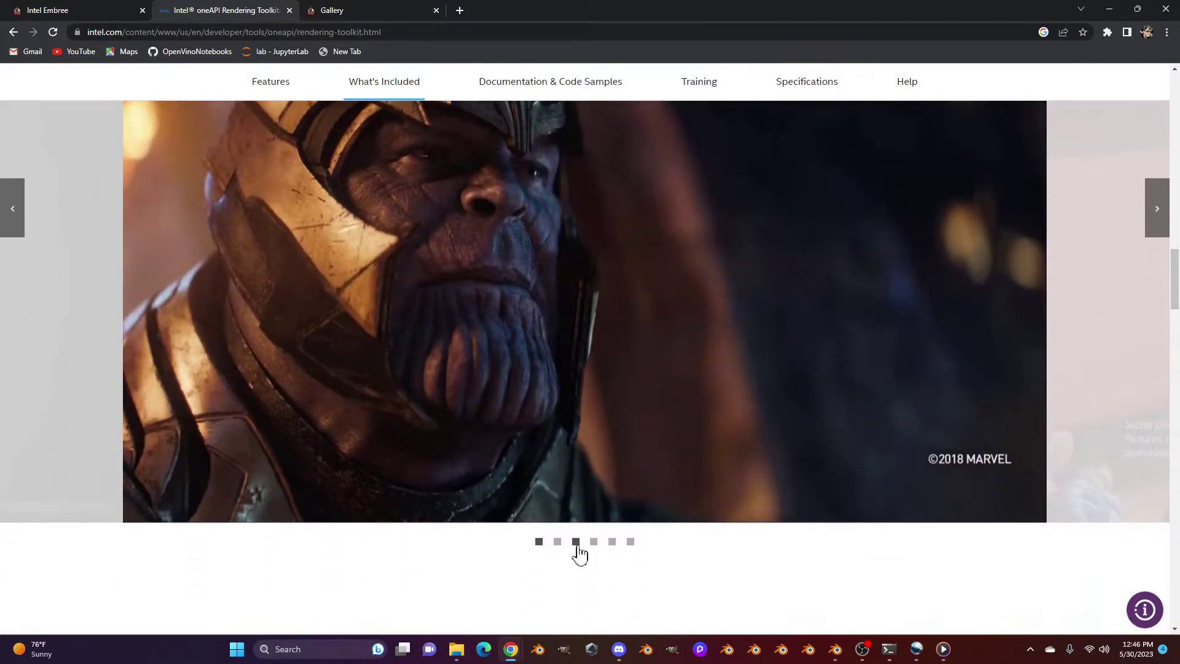
Look through the third, fifth and sixth example images in the toolkit page's carousel
click(576, 542)
click(611, 544)
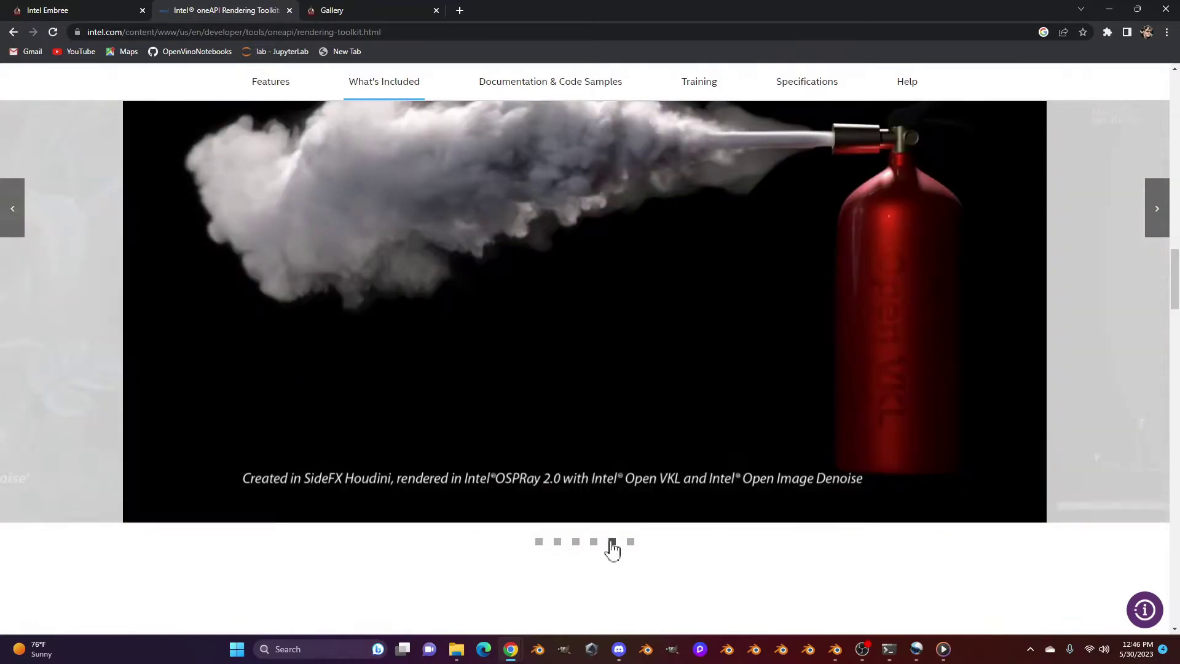
click(631, 543)
scroll(639, 522, up, 3)
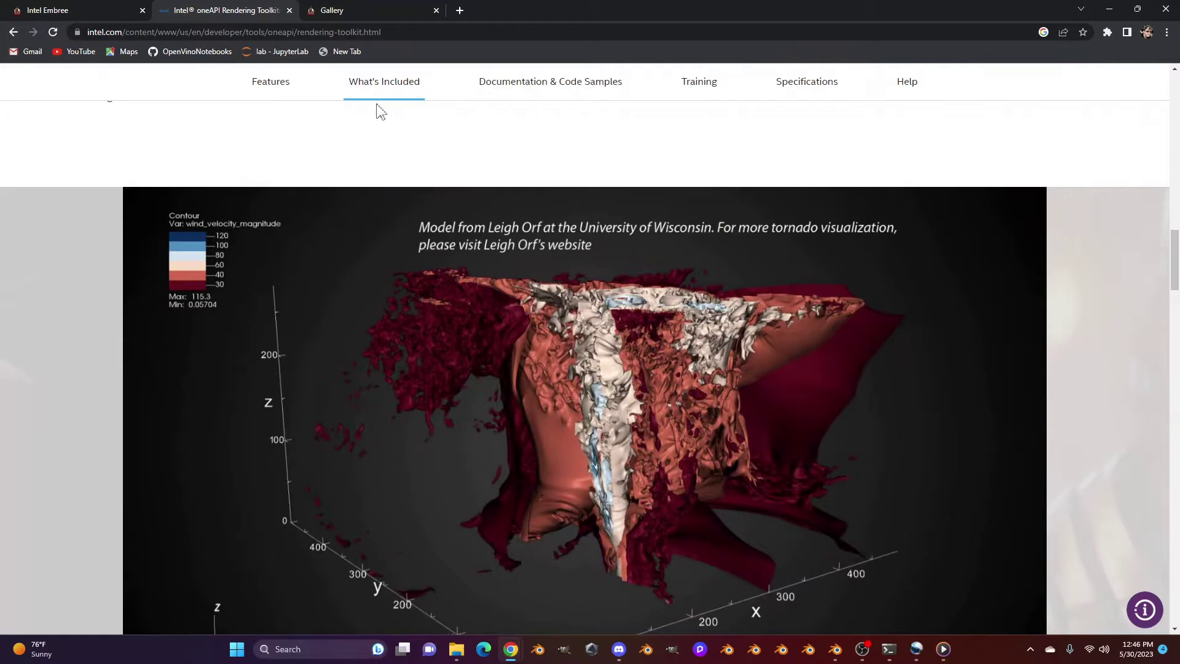
Open the Embree Gallery page and examine the images rendered with Embree
click(374, 12)
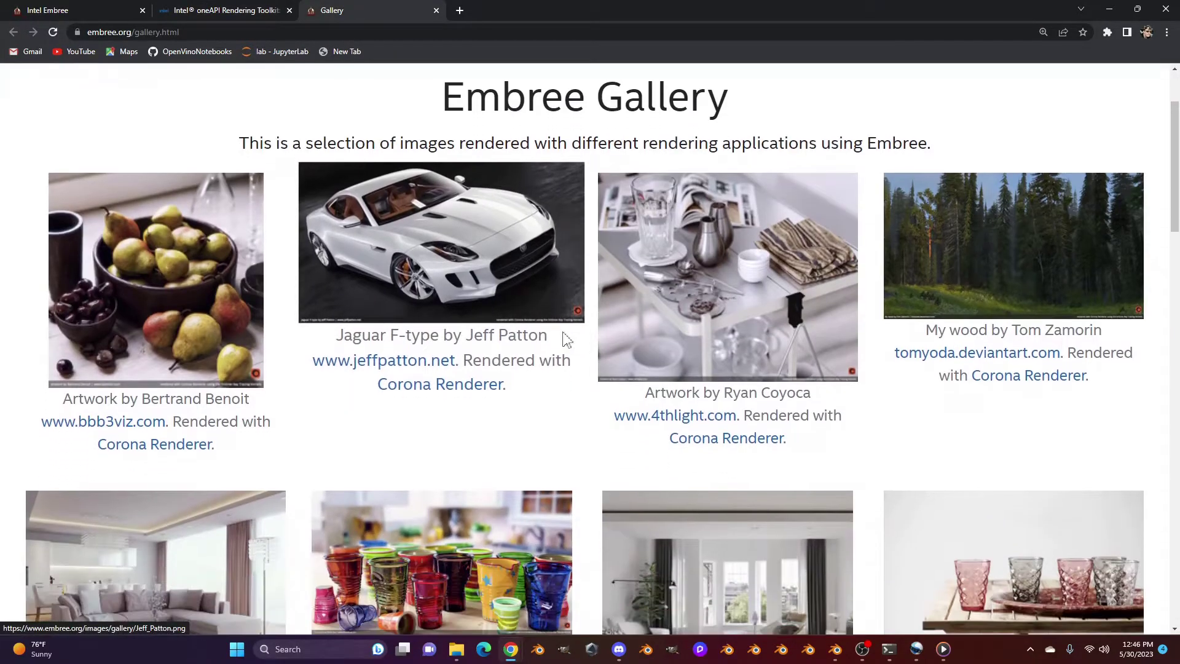
scroll(564, 341, down, 3)
scroll(565, 341, down, 3)
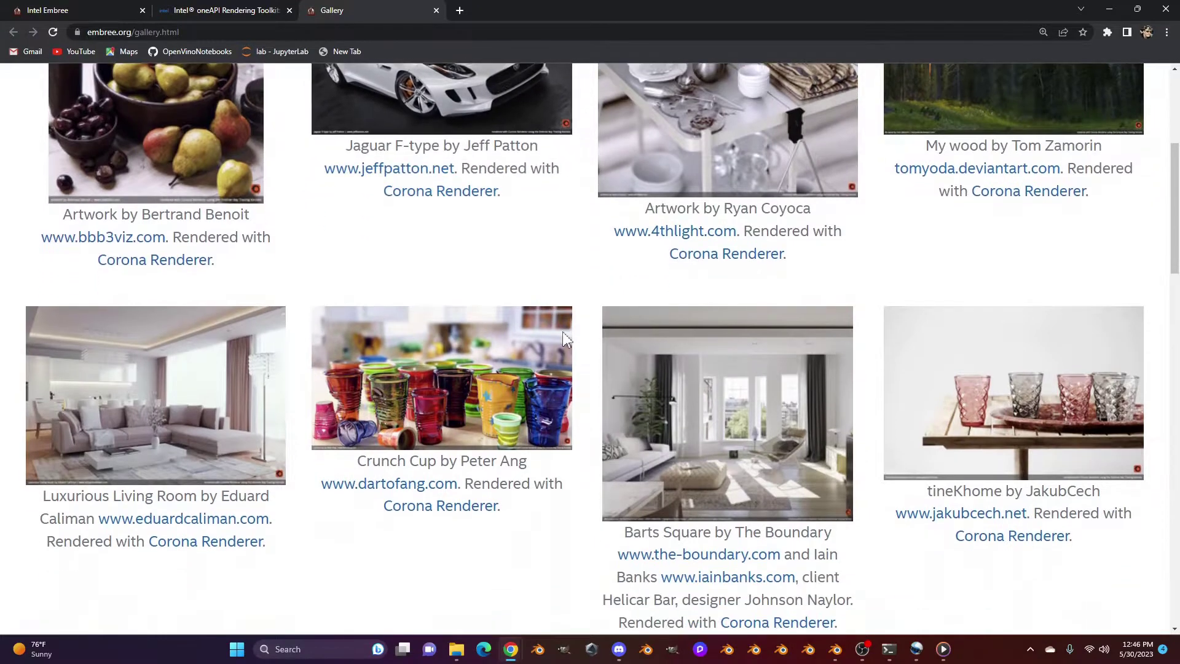
scroll(564, 341, down, 4)
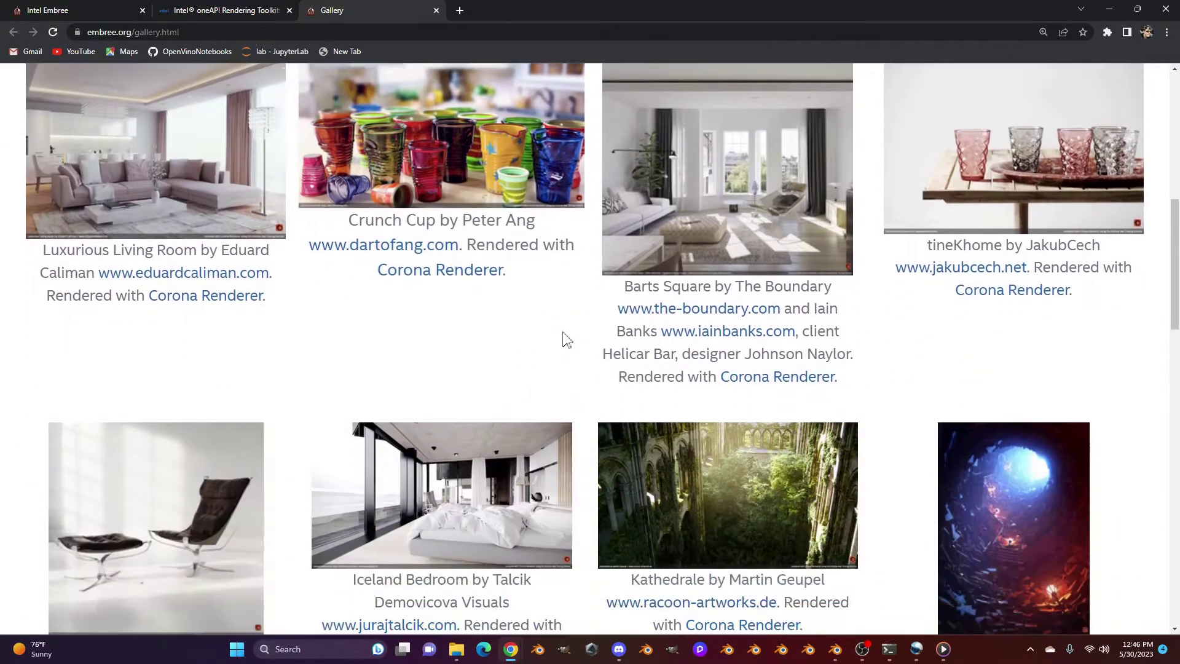
scroll(564, 340, down, 3)
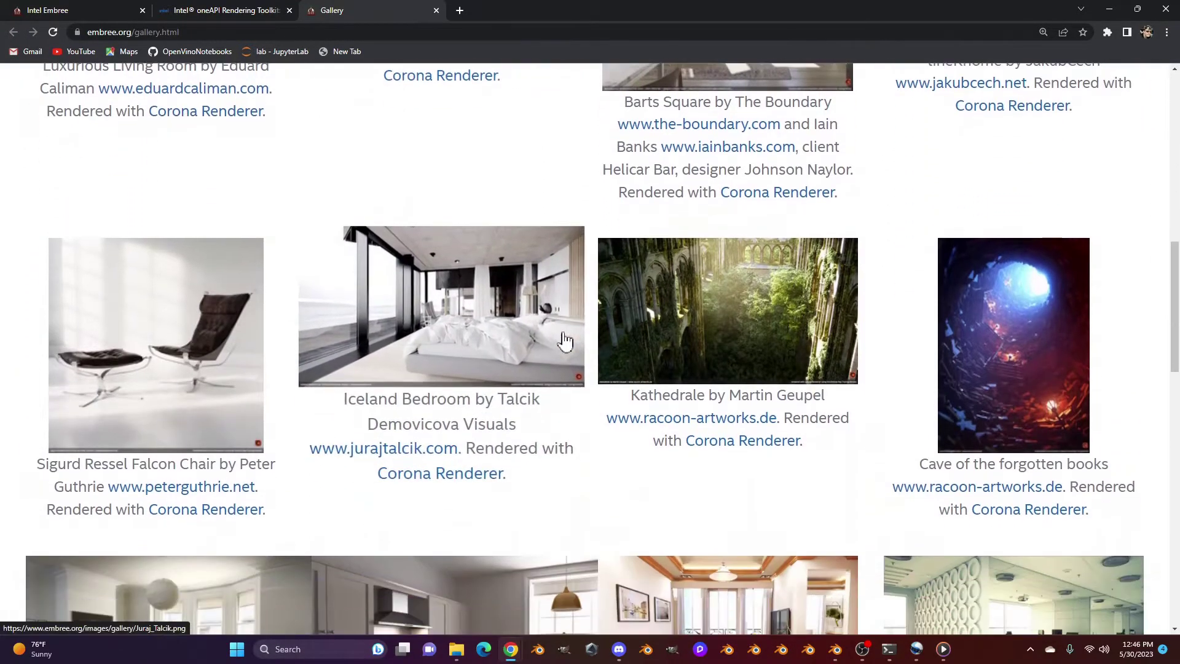
scroll(564, 341, down, 3)
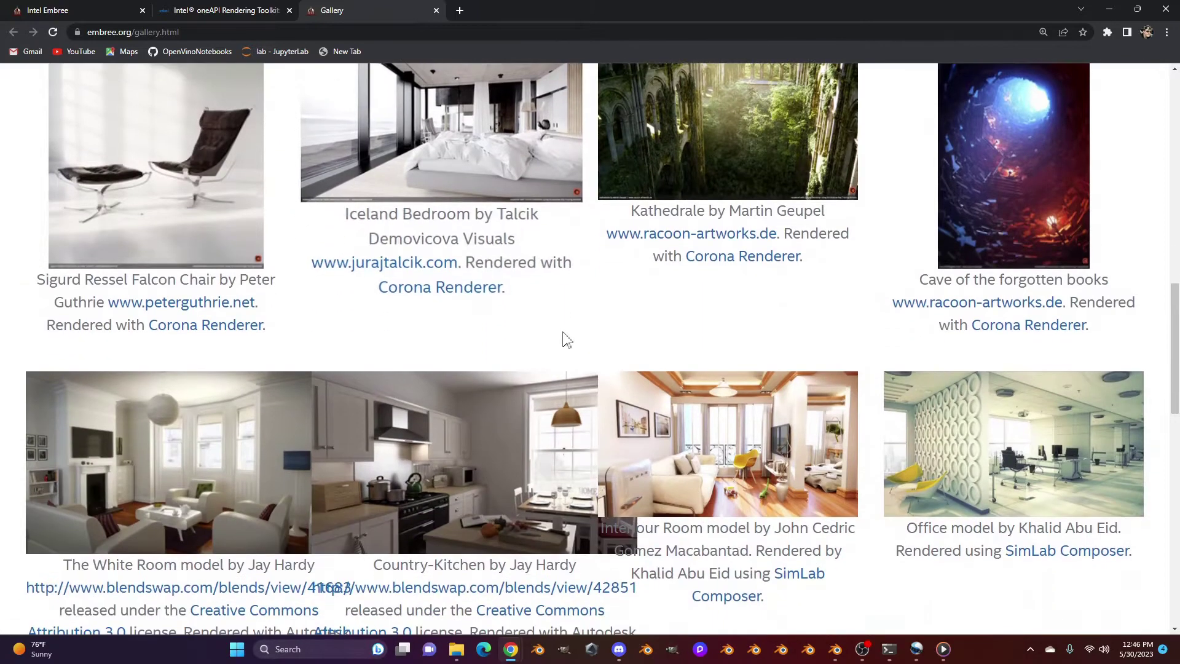
scroll(565, 339, down, 4)
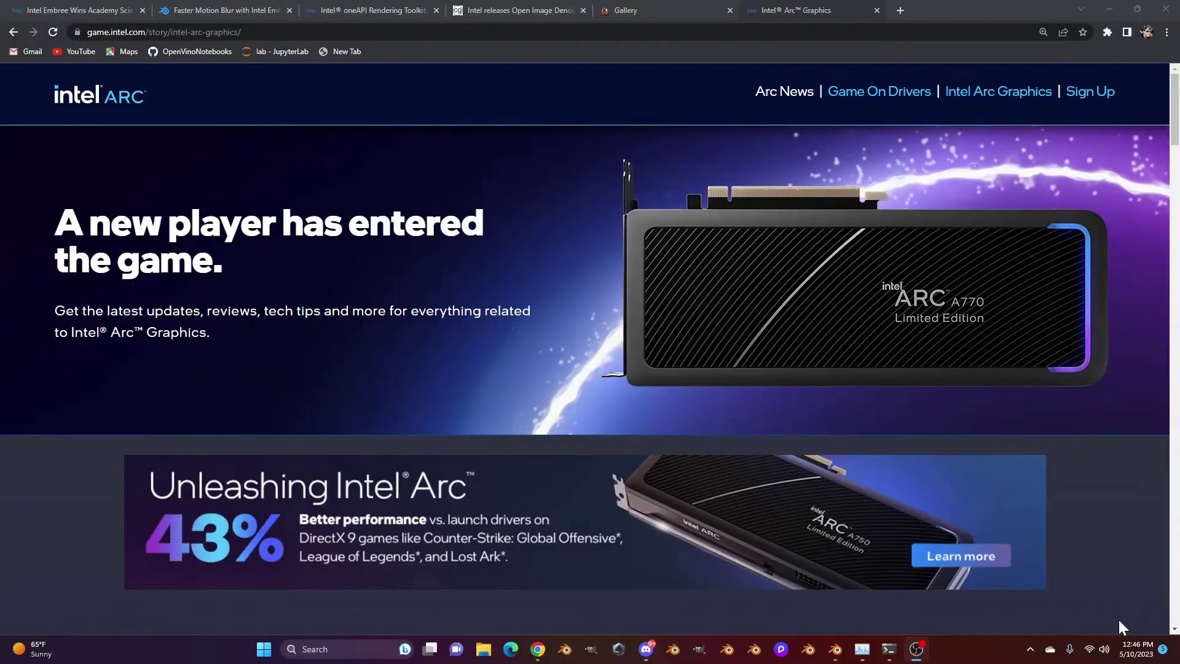
Browse the latest Intel Arc Graphics news articles, down to the Stable Diffusion using GIMP story
scroll(1120, 626, down, 1)
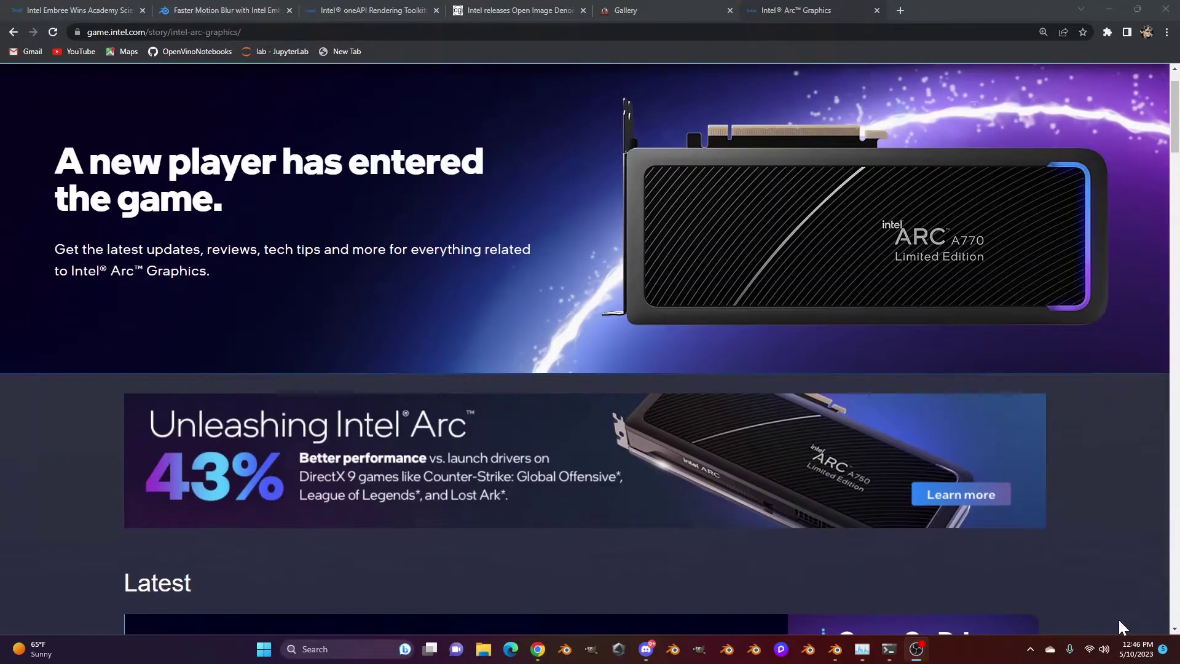
scroll(1119, 622, down, 2)
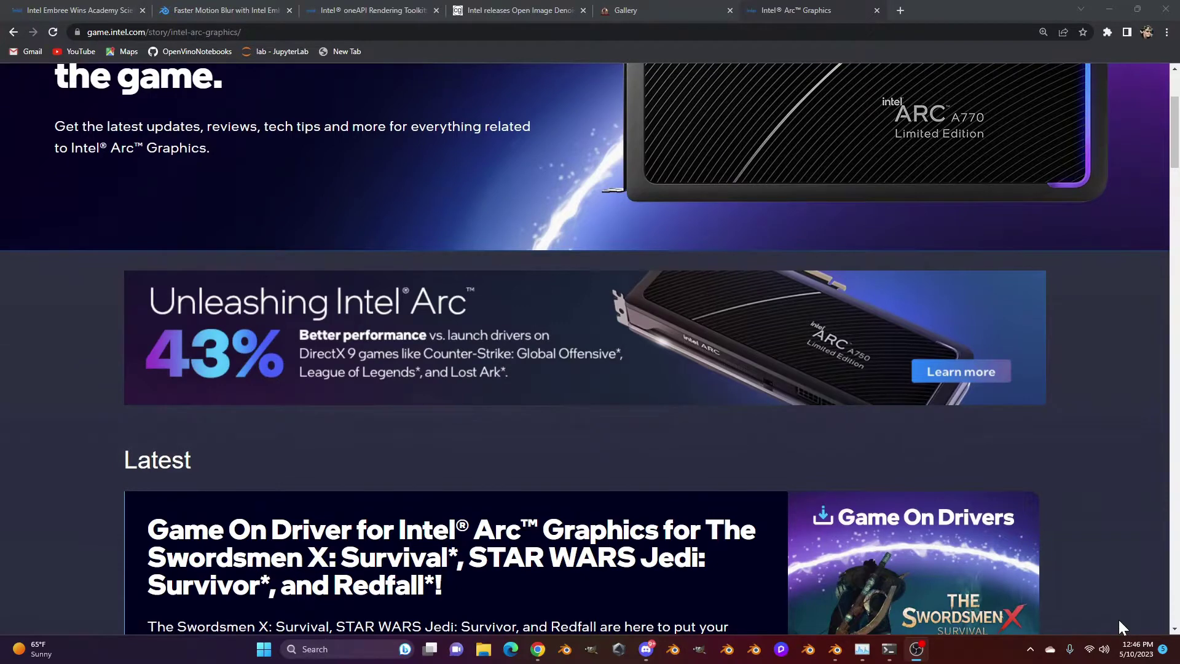
scroll(1119, 619, down, 3)
scroll(1118, 620, down, 2)
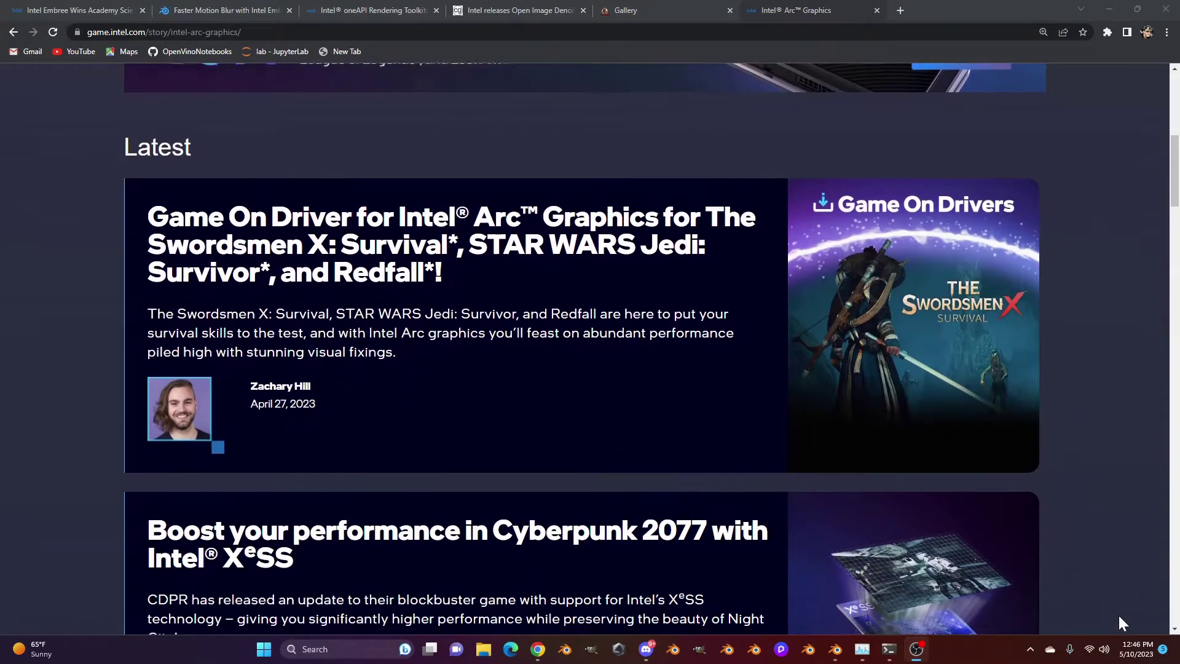
scroll(1118, 614, down, 2)
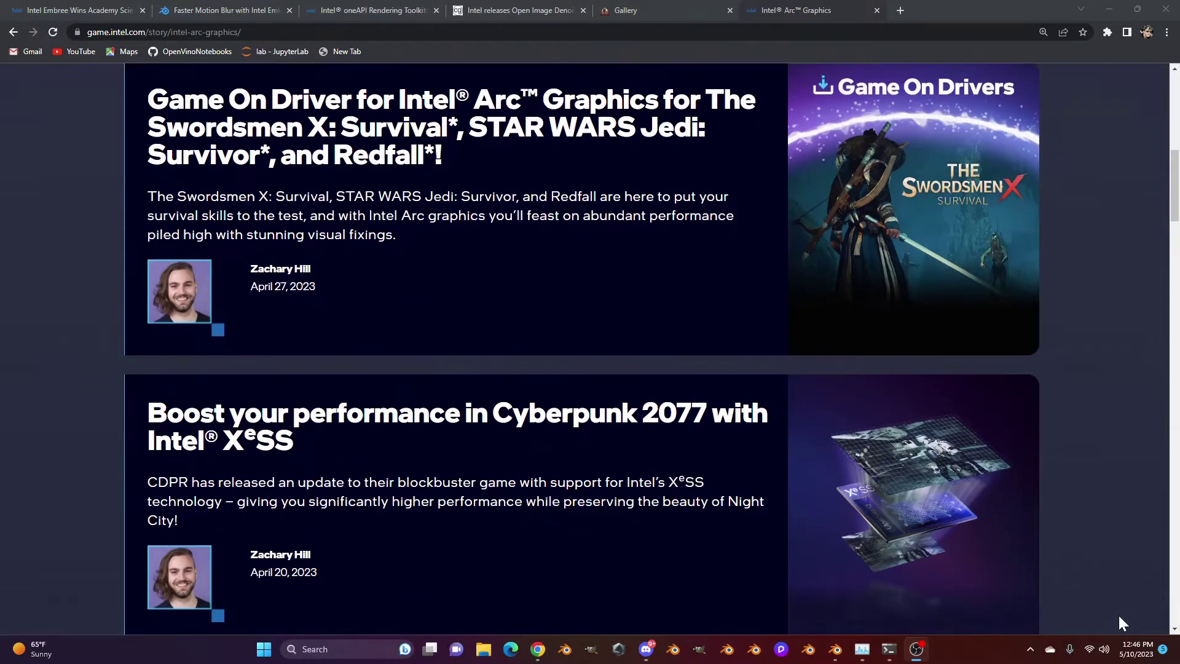
scroll(1118, 620, down, 3)
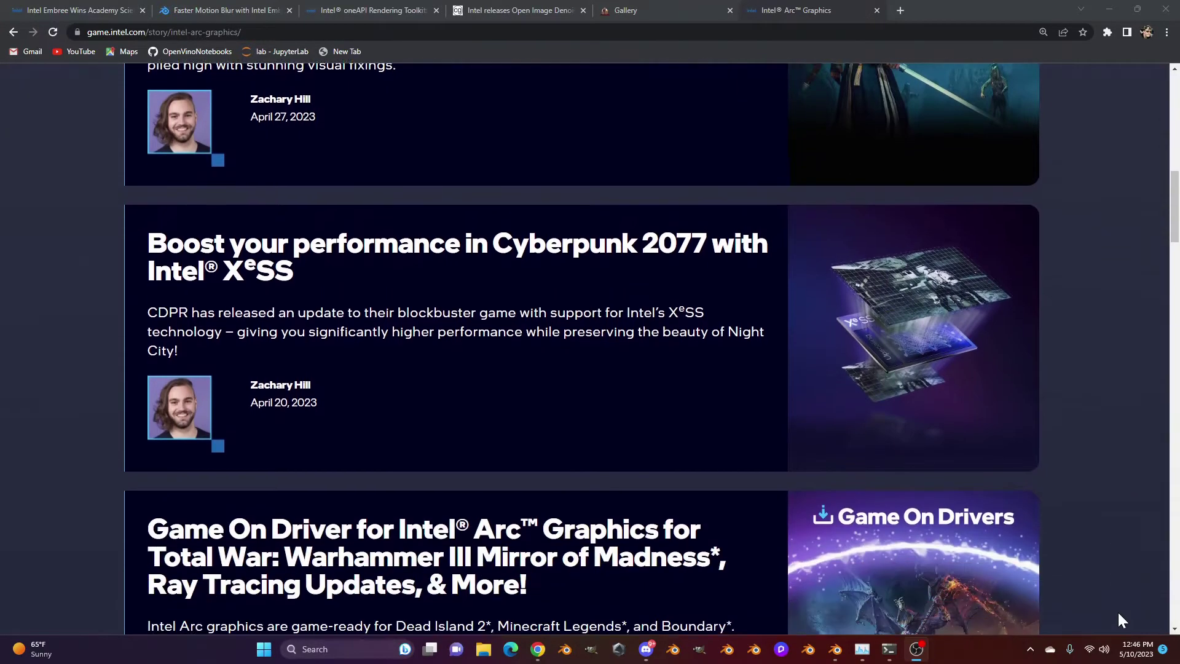
scroll(1118, 615, down, 1)
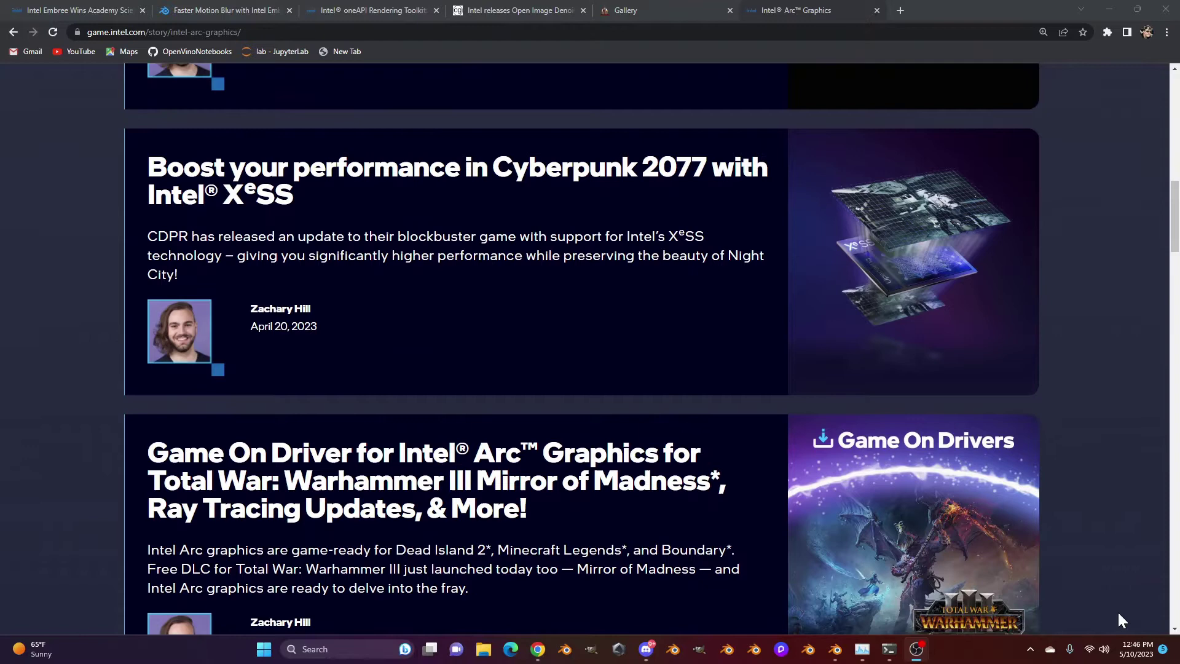
scroll(1117, 610, down, 1)
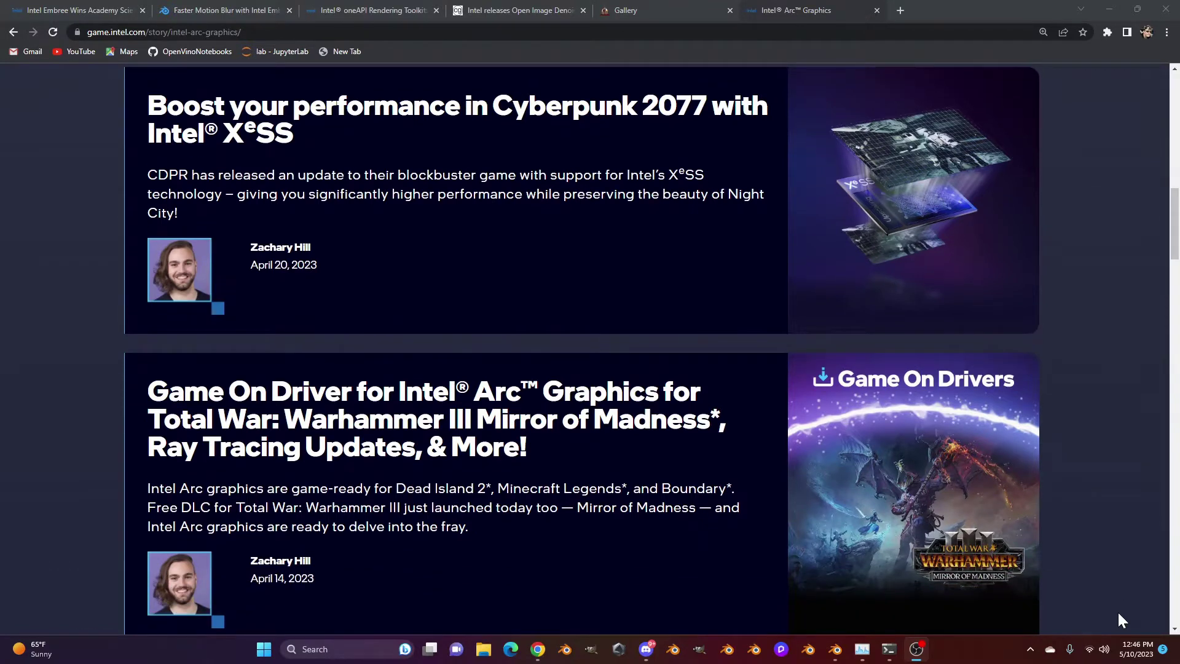
scroll(1117, 610, down, 3)
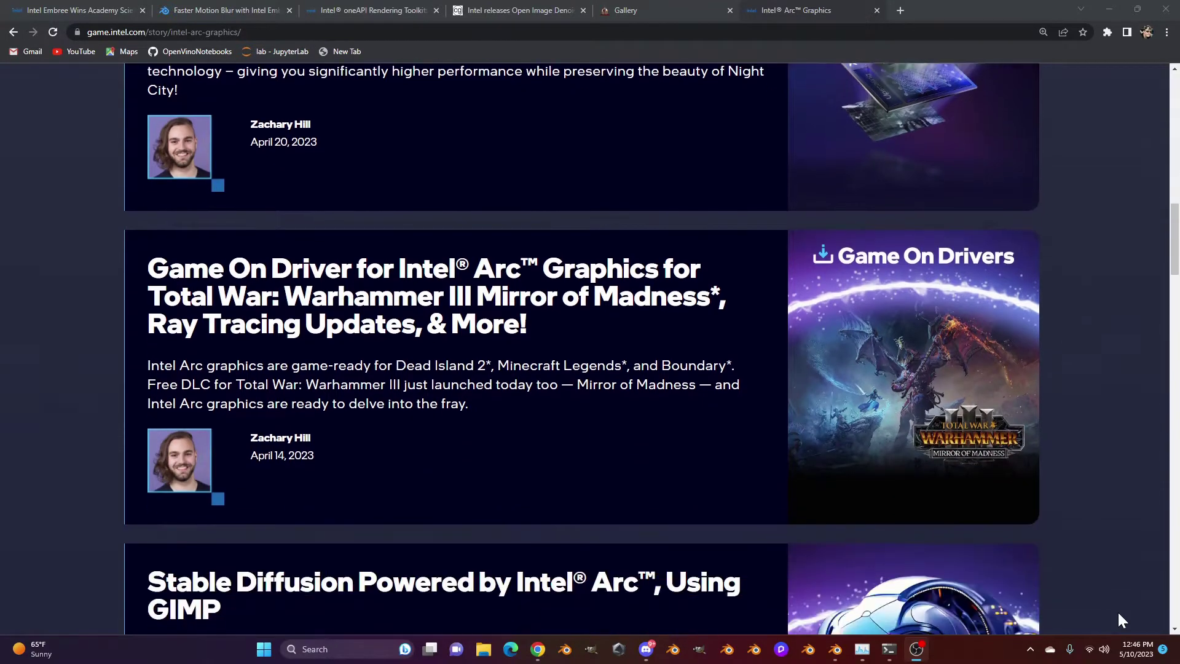
scroll(1117, 610, down, 1)
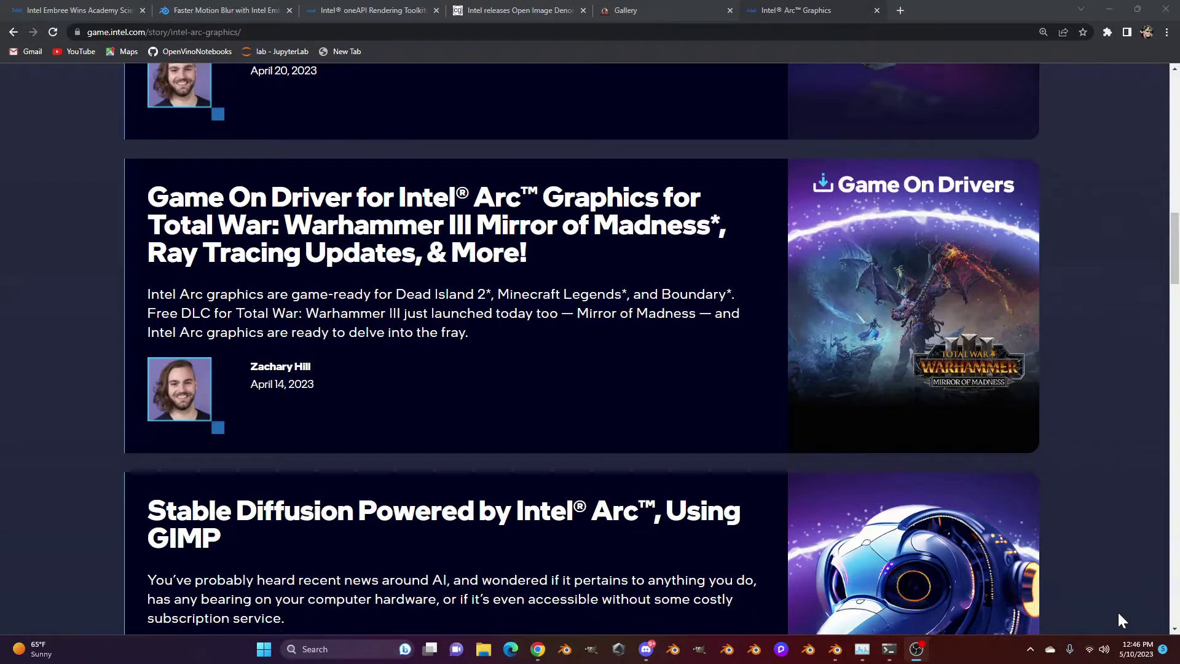
scroll(1117, 610, down, 2)
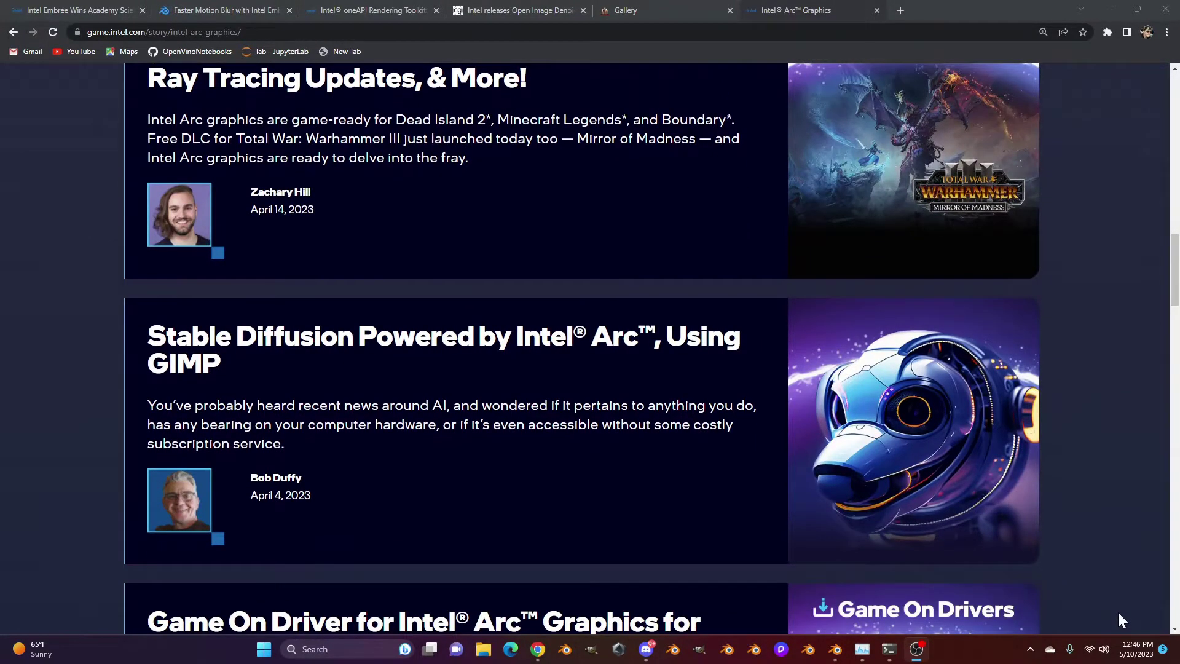
scroll(1117, 611, down, 2)
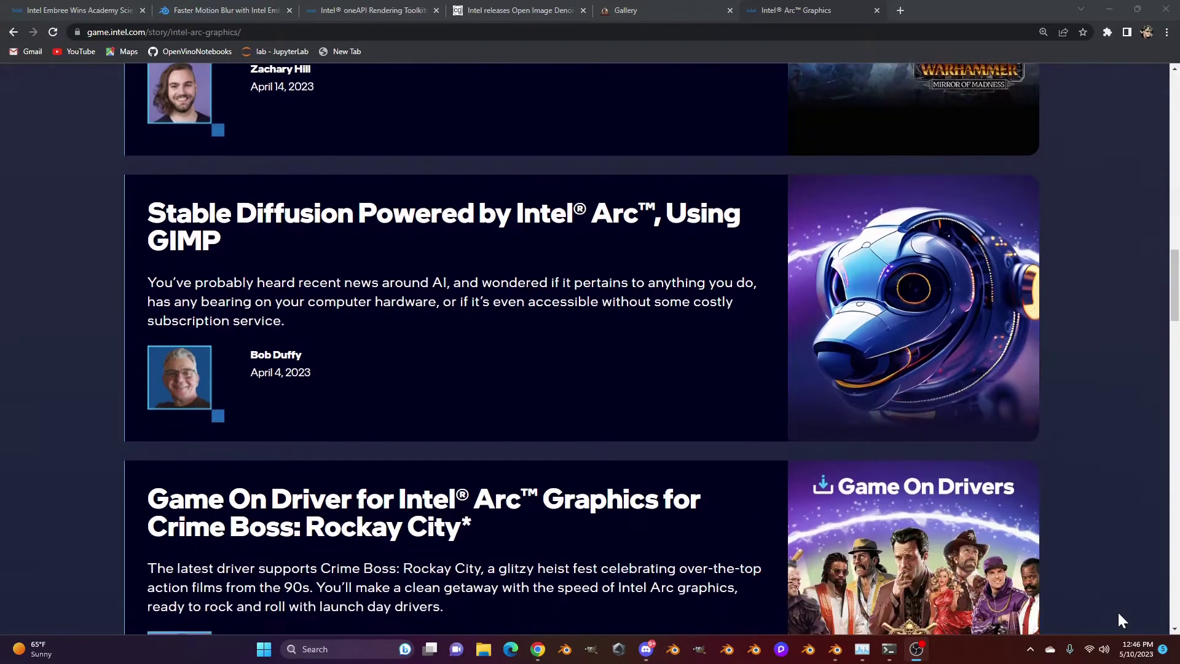
Read on through the Arc Graphics news to the Game On Driver story for Crime Boss: Rockay City
scroll(1117, 610, down, 1)
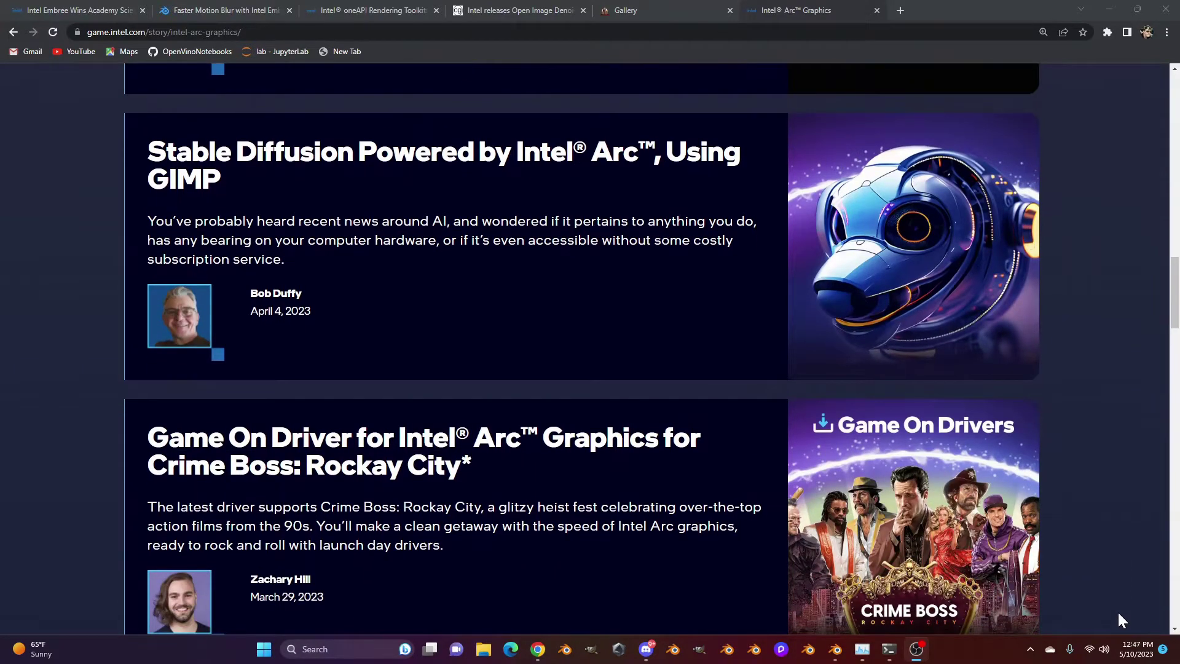
scroll(1117, 610, down, 1)
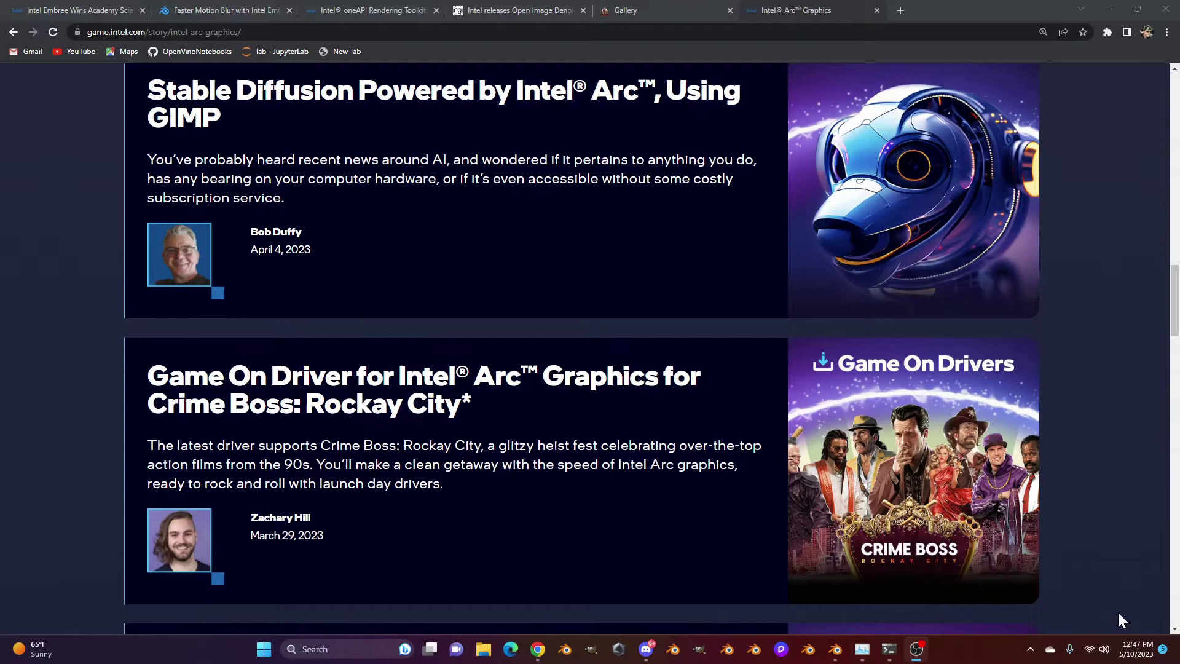
scroll(1117, 610, down, 2)
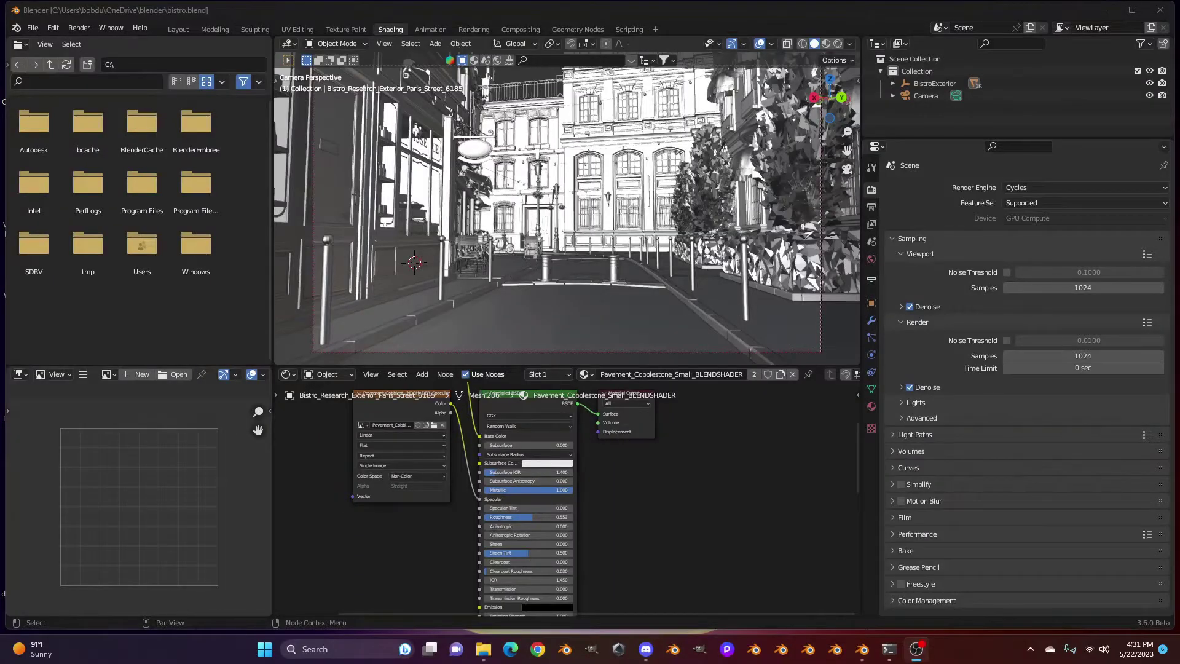
Switch to Blender, make the first Intel Arc A770 the only oneAPI Cycles render device, and render the bistro image
click(53, 27)
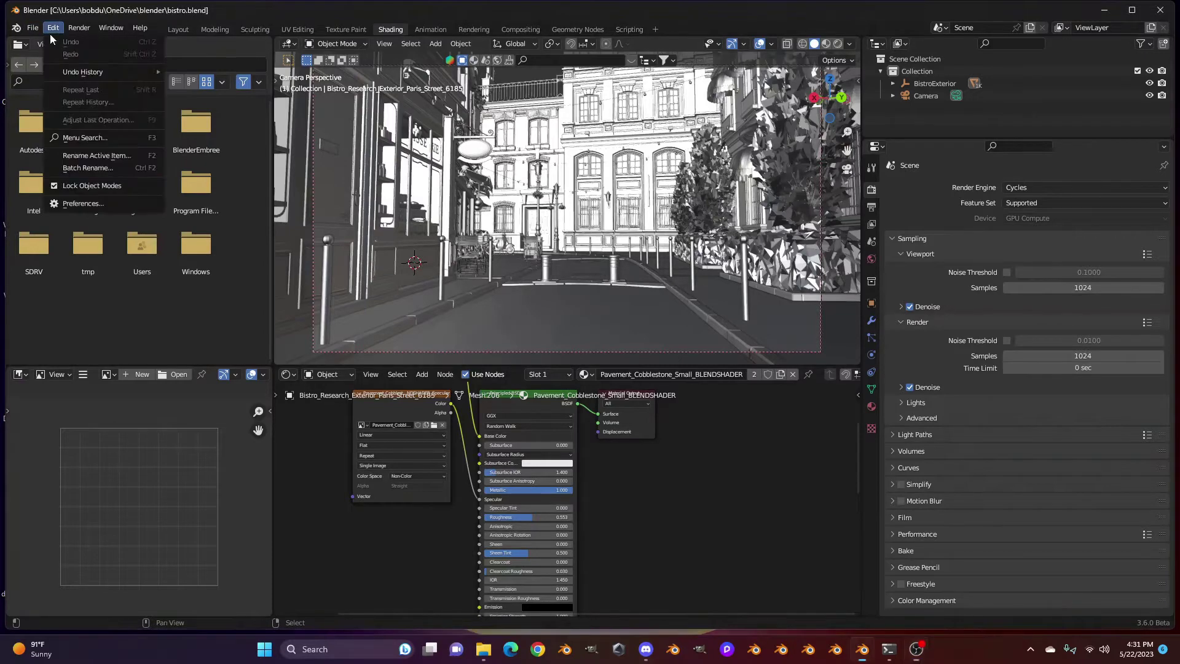
click(83, 203)
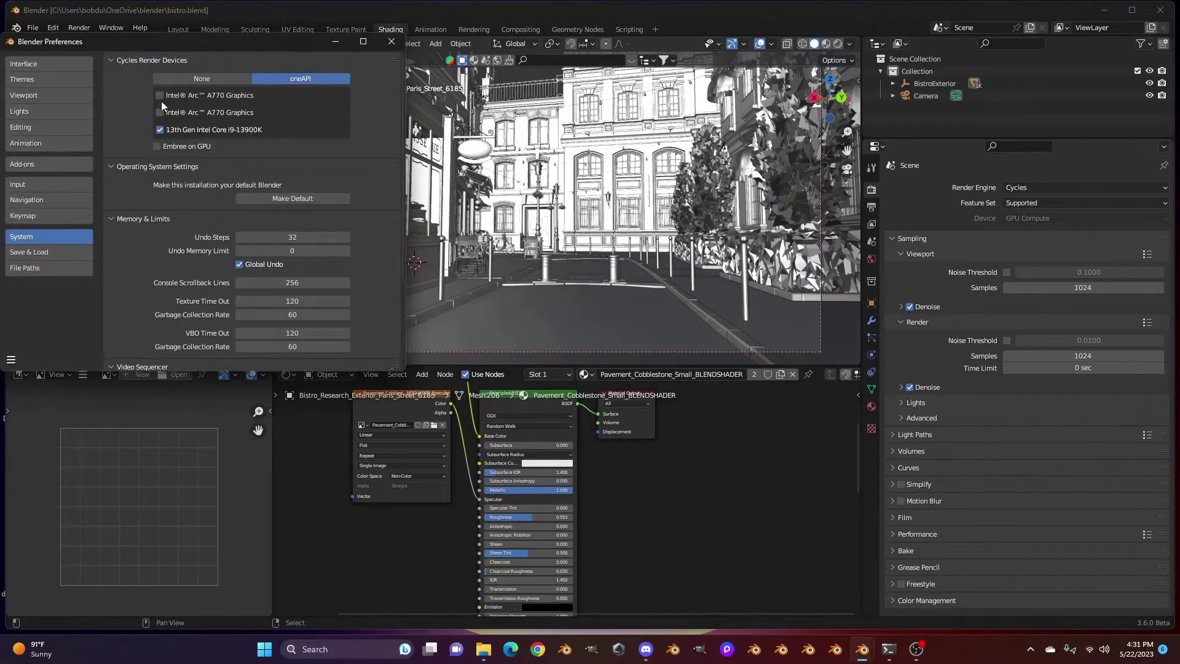
click(160, 130)
click(161, 96)
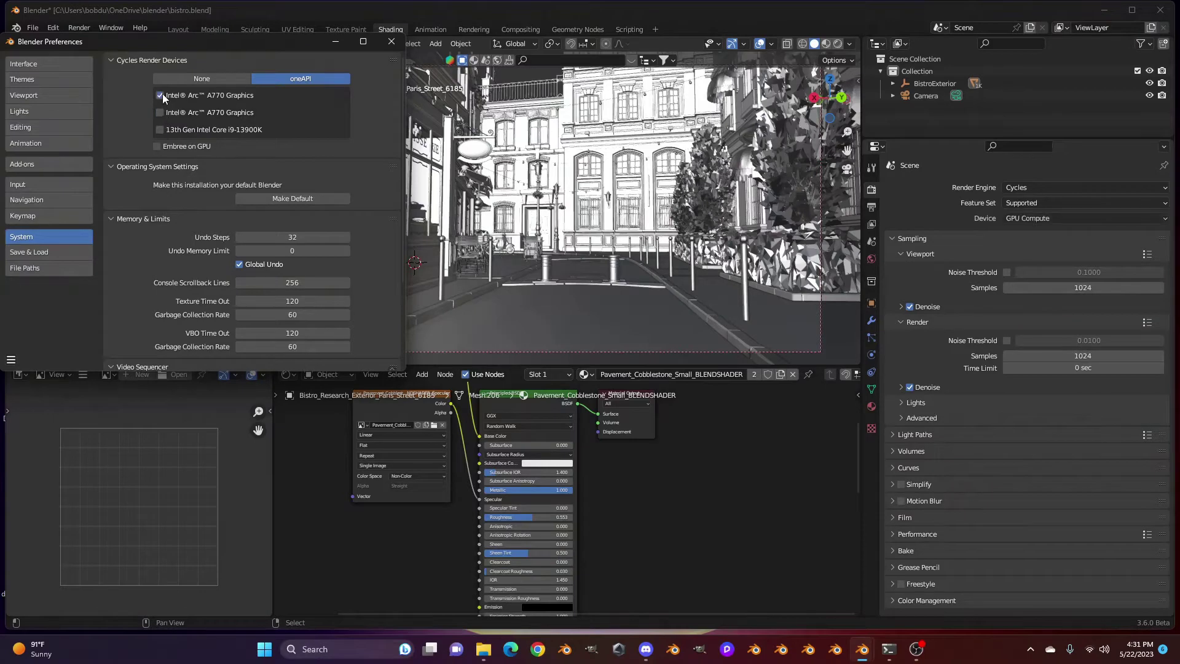
click(391, 41)
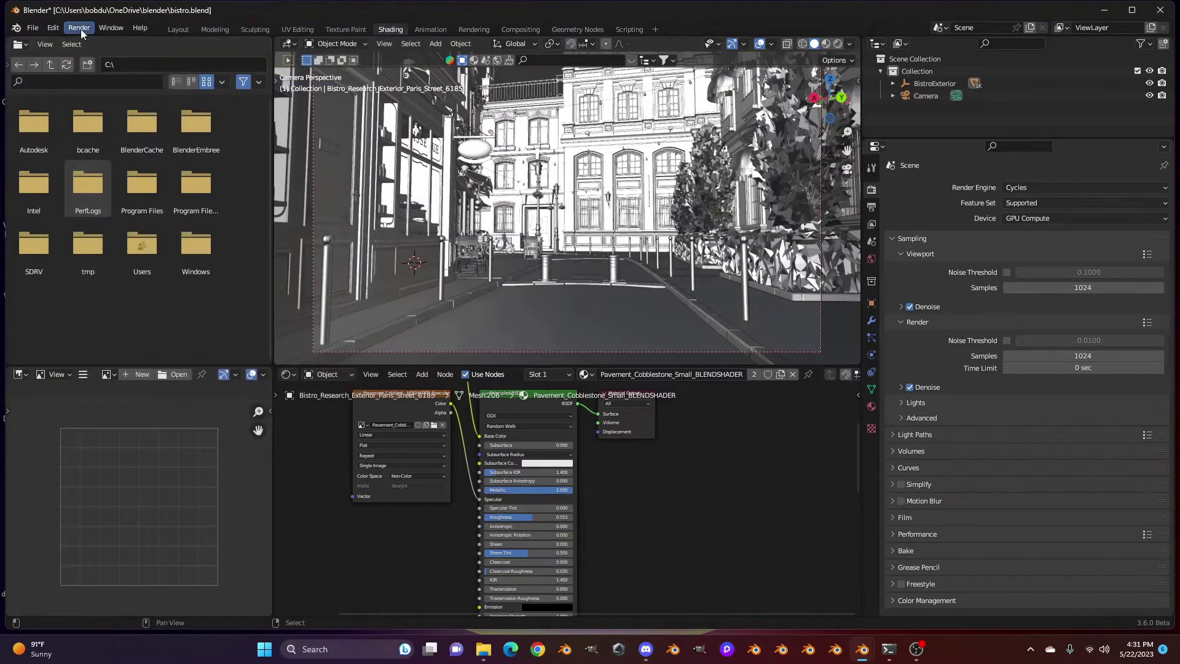
click(80, 28)
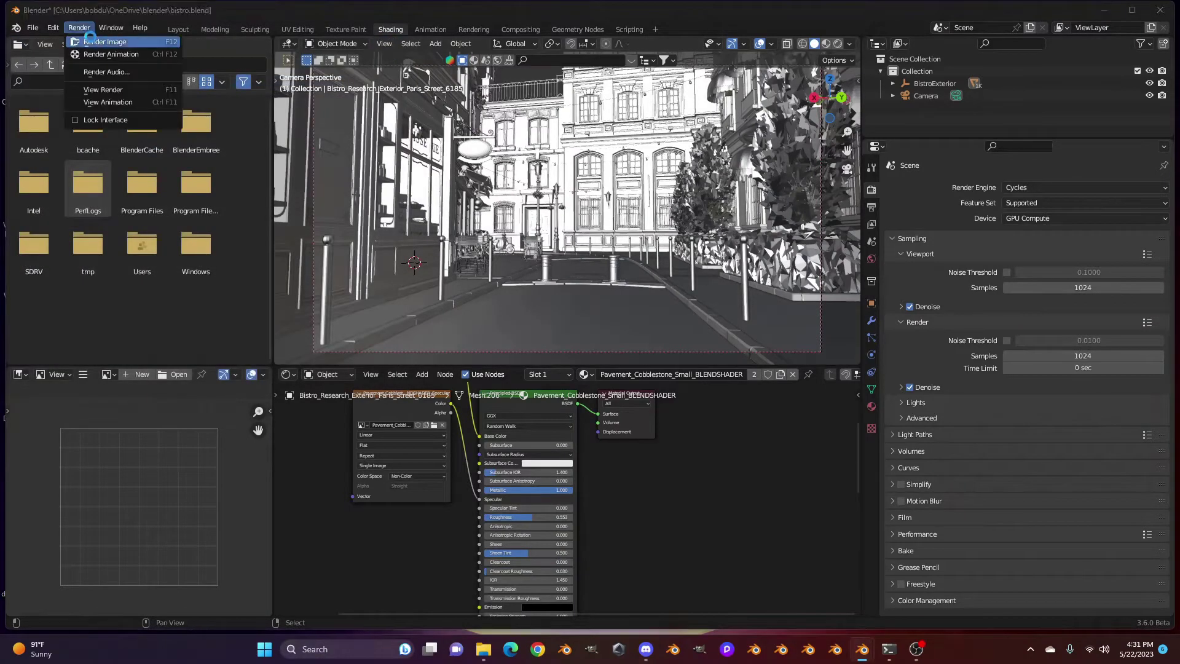
click(91, 41)
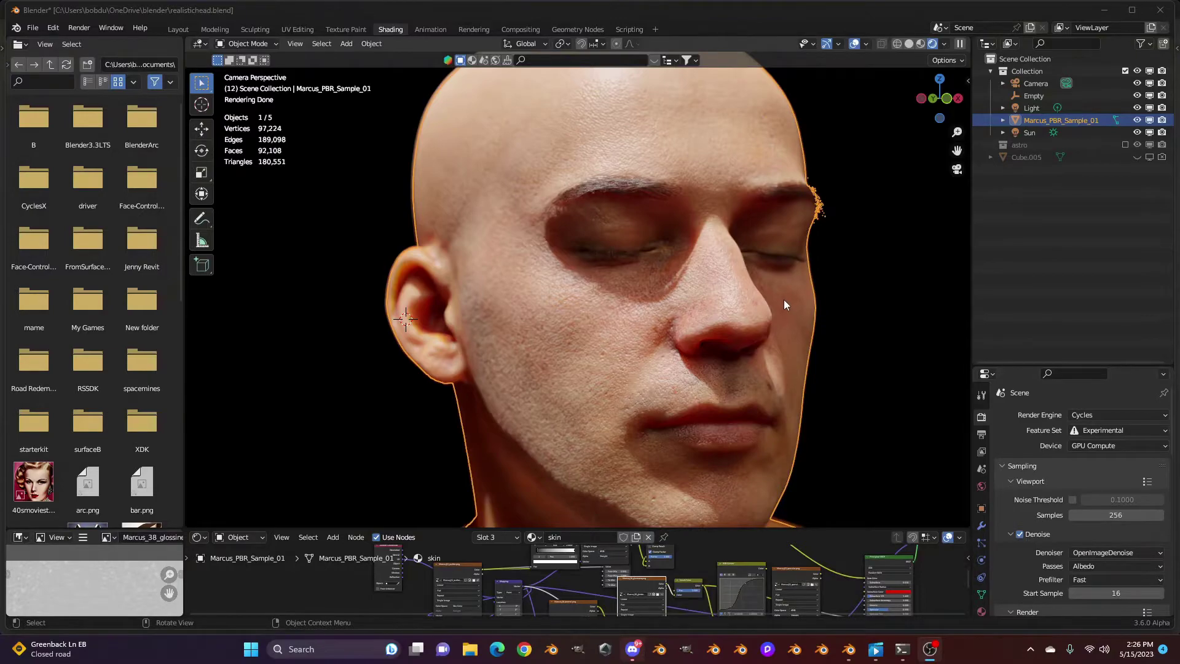
Inspect the realistic head from several angles in the rendered viewport and review the viewport and render denoise settings
middle_drag(346, 273, 669, 329)
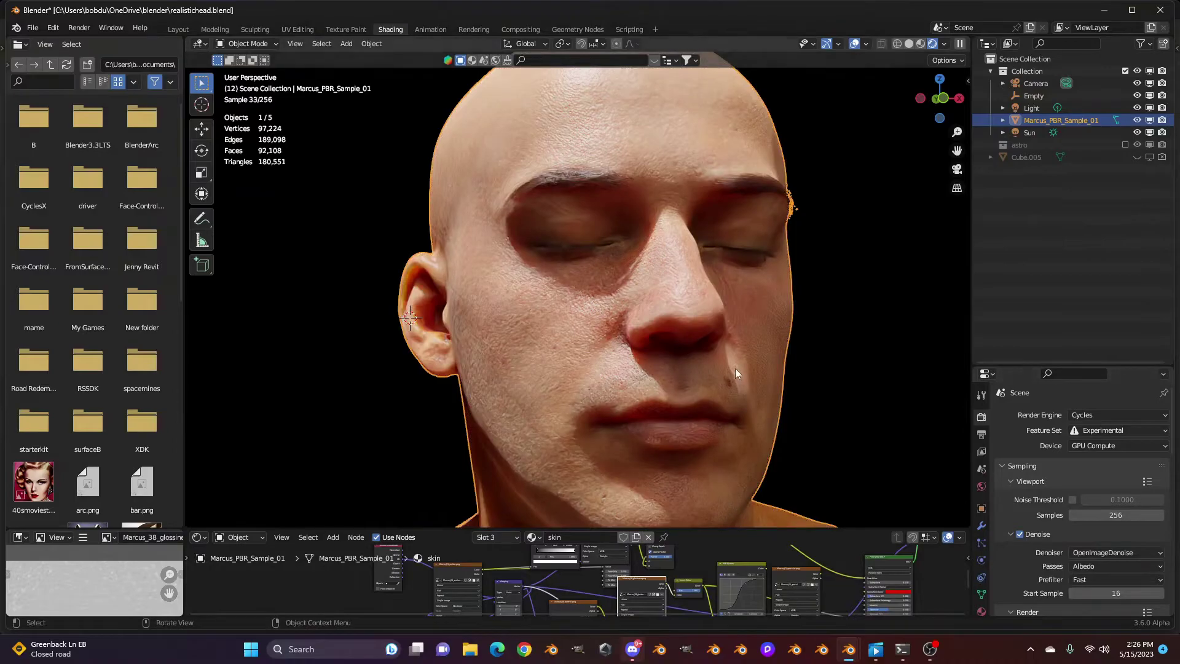
middle_drag(735, 367, 658, 364)
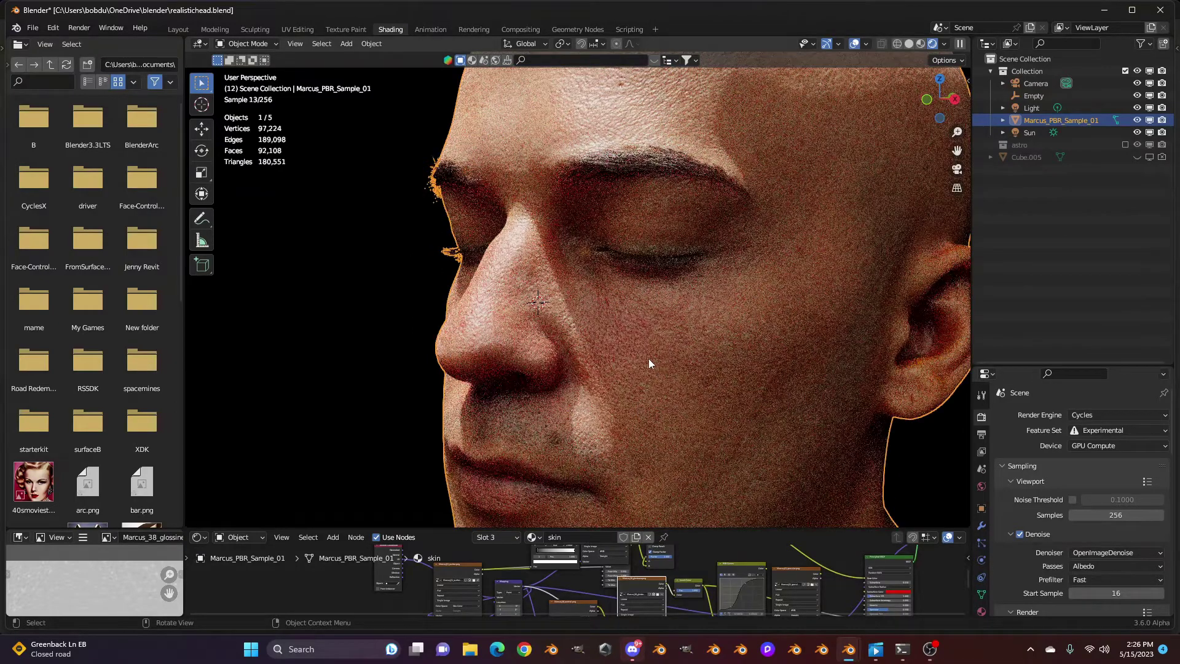
middle_drag(521, 347, 670, 377)
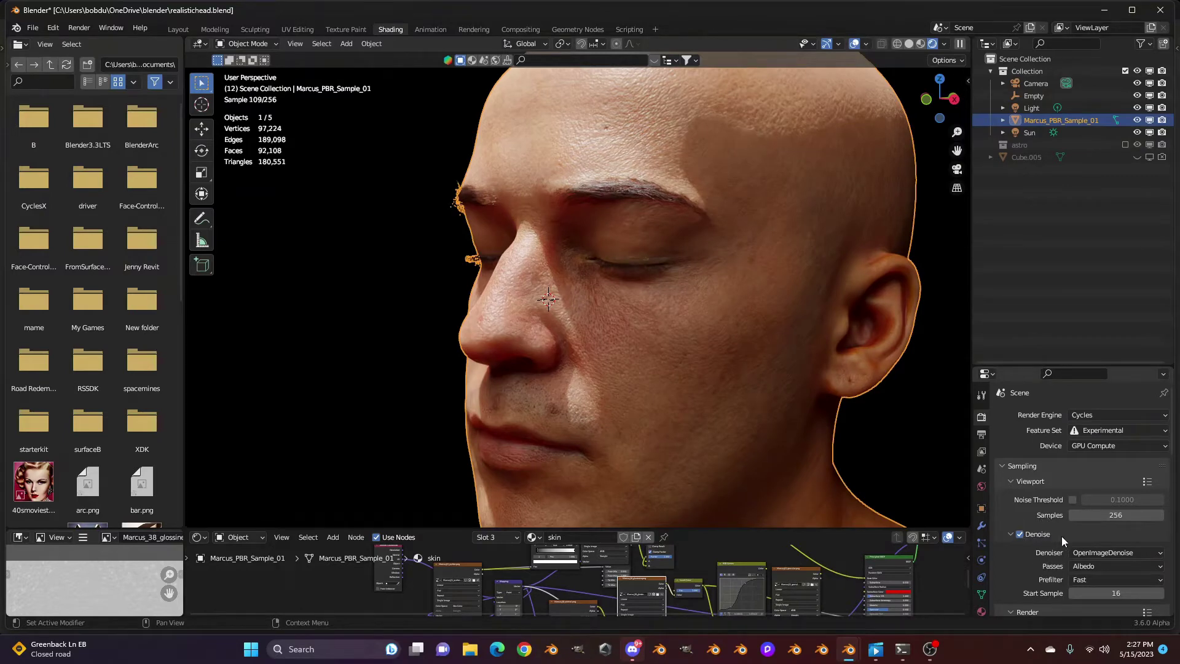
scroll(1060, 535, down, 6)
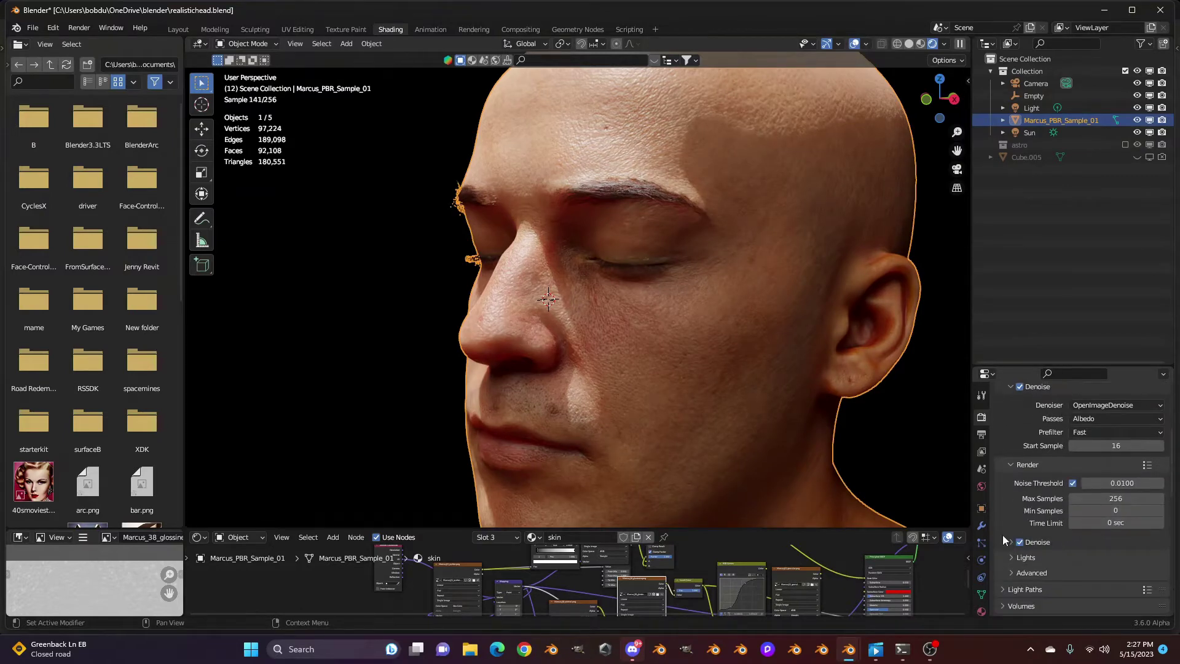
scroll(1040, 507, up, 2)
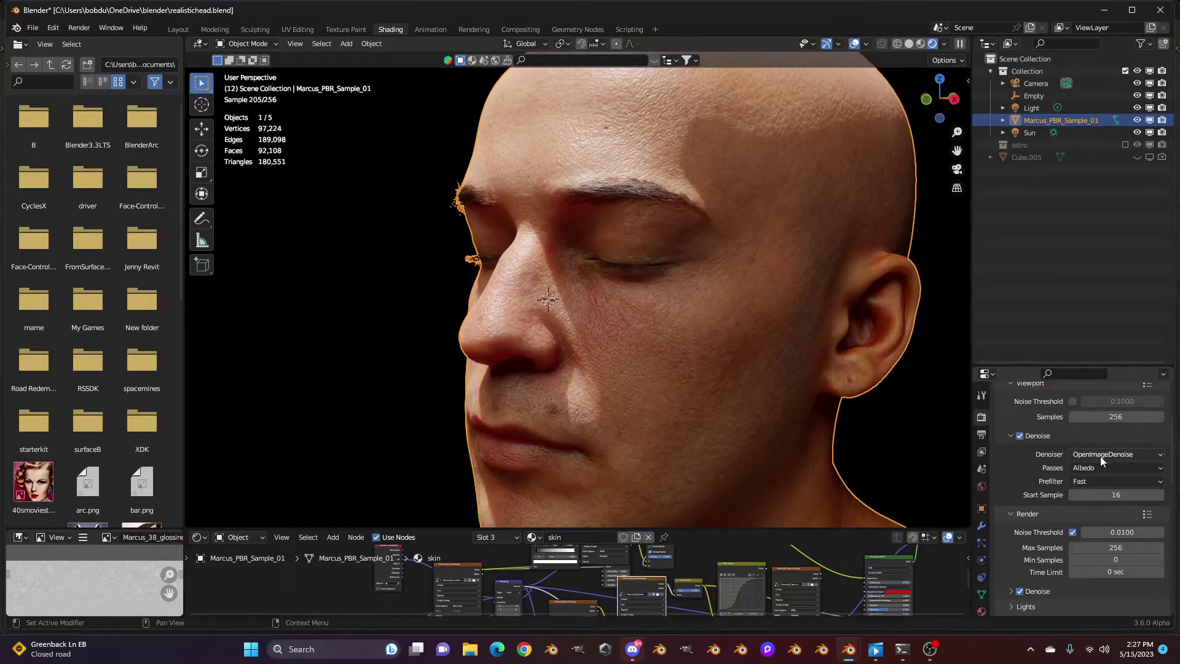
middle_drag(720, 375, 768, 393)
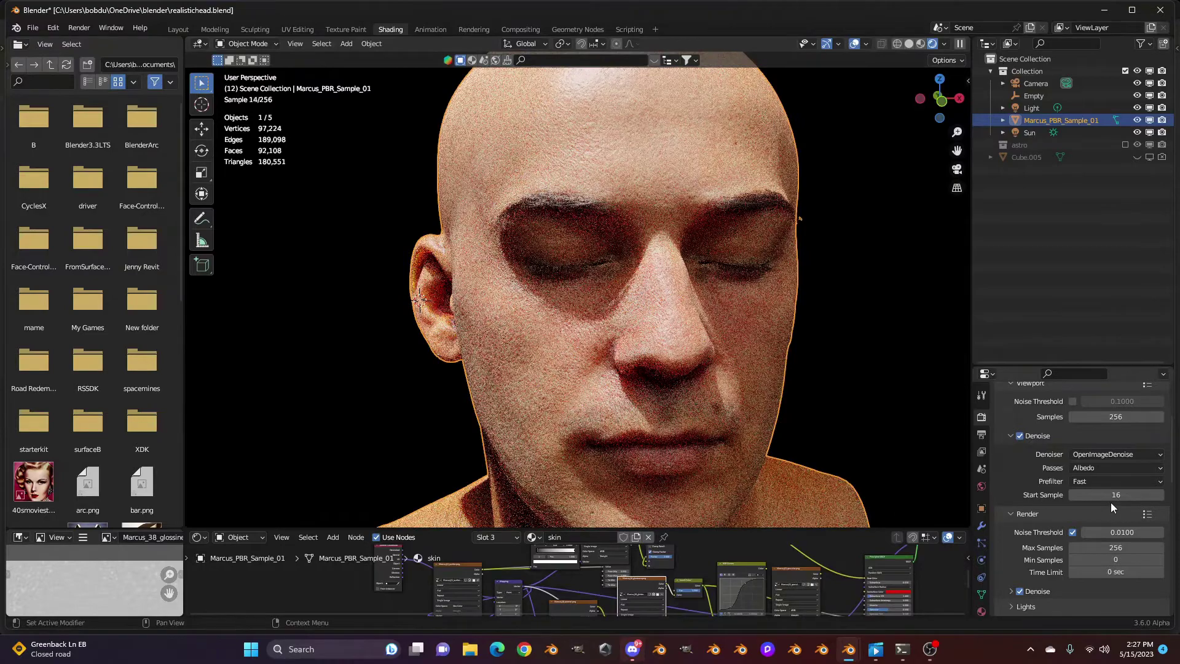
middle_drag(702, 419, 762, 424)
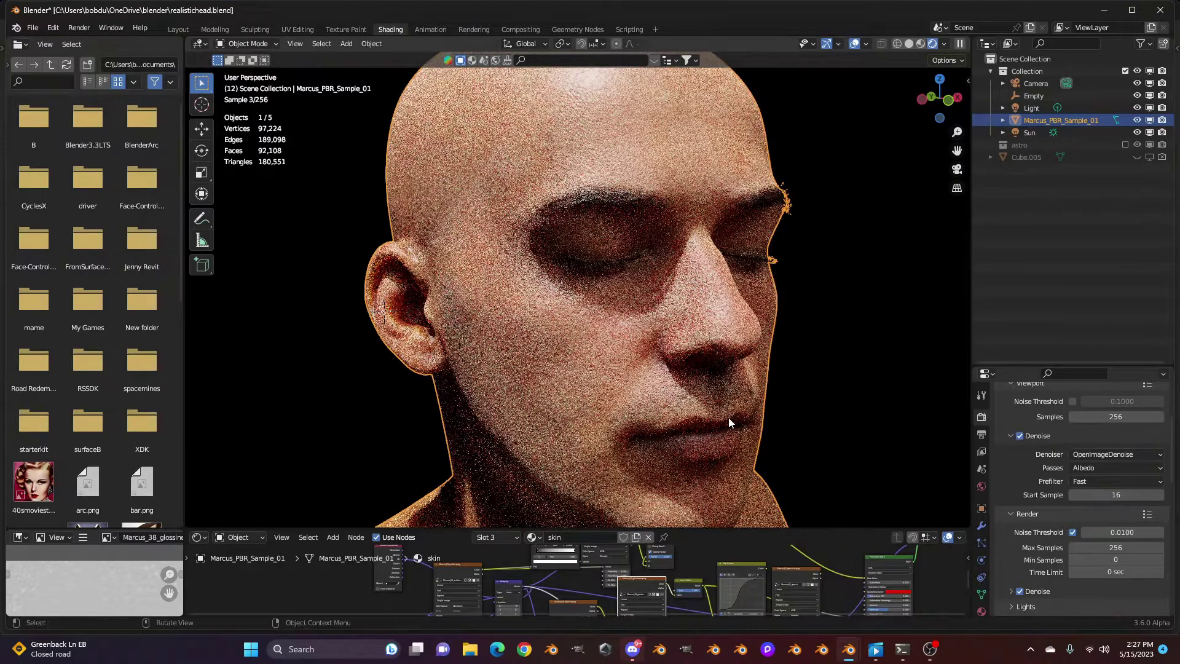
Set the viewport denoiser's start sample to 0 and view the head from another angle
click(1105, 494)
text(0)
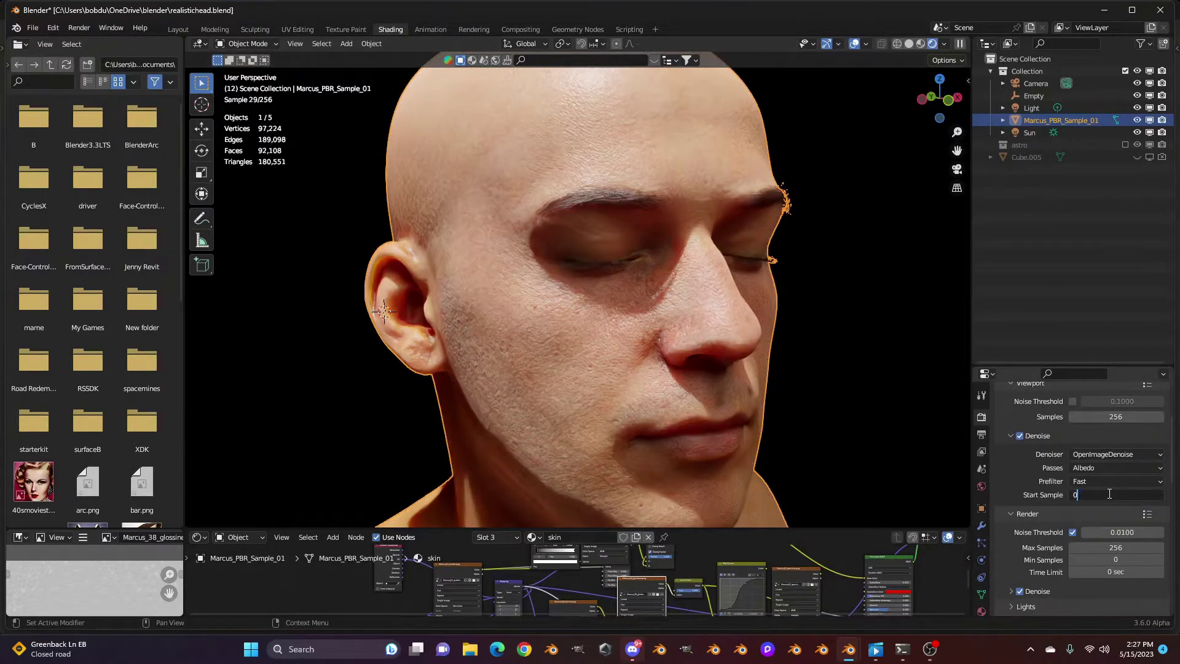
key(Return)
middle_drag(818, 285, 725, 344)
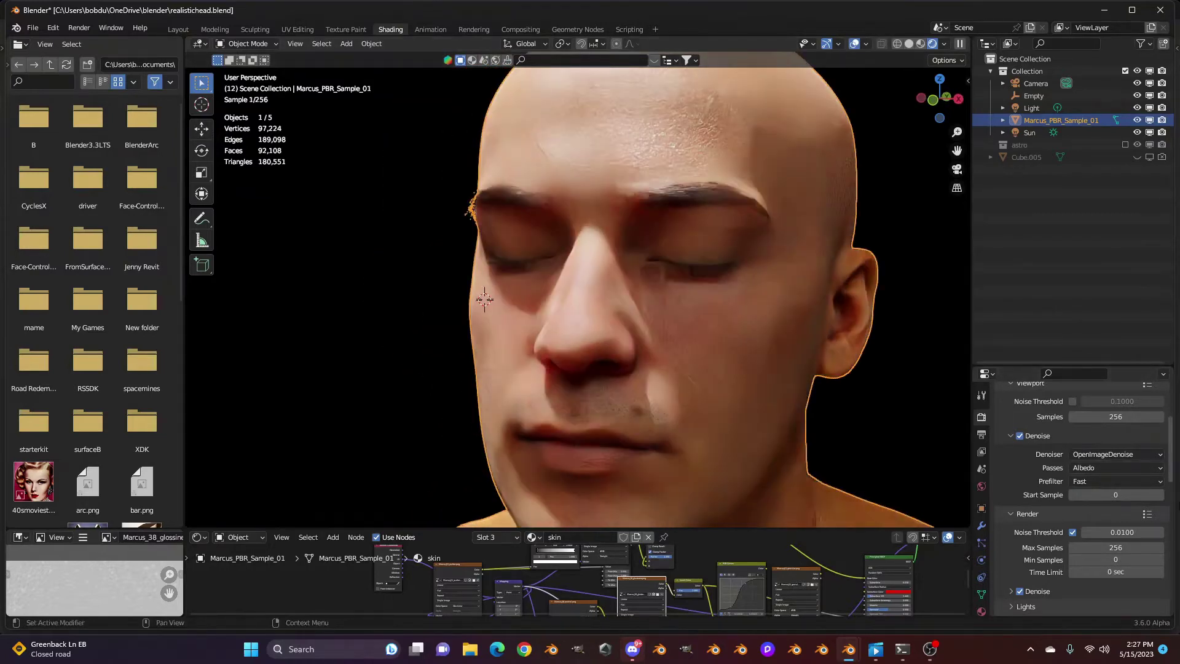
Set the viewport denoiser's start sample back to 16 and inspect the head's skin, ear and profile
click(1125, 495)
text(16)
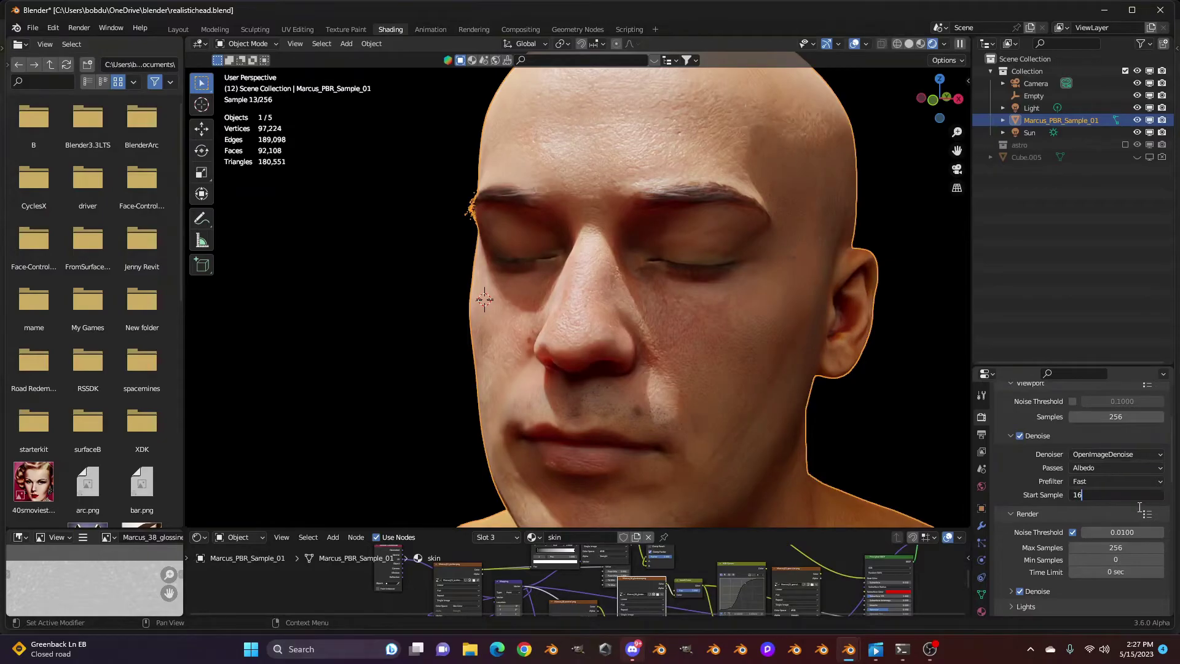
key(Return)
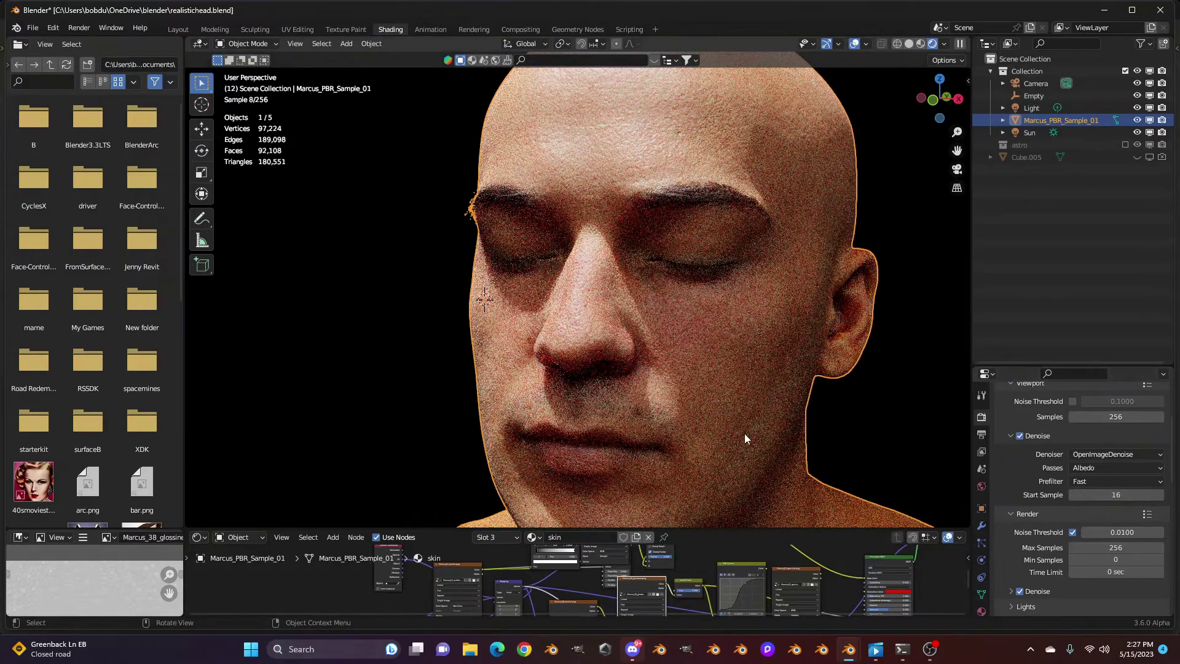
middle_drag(587, 413, 683, 414)
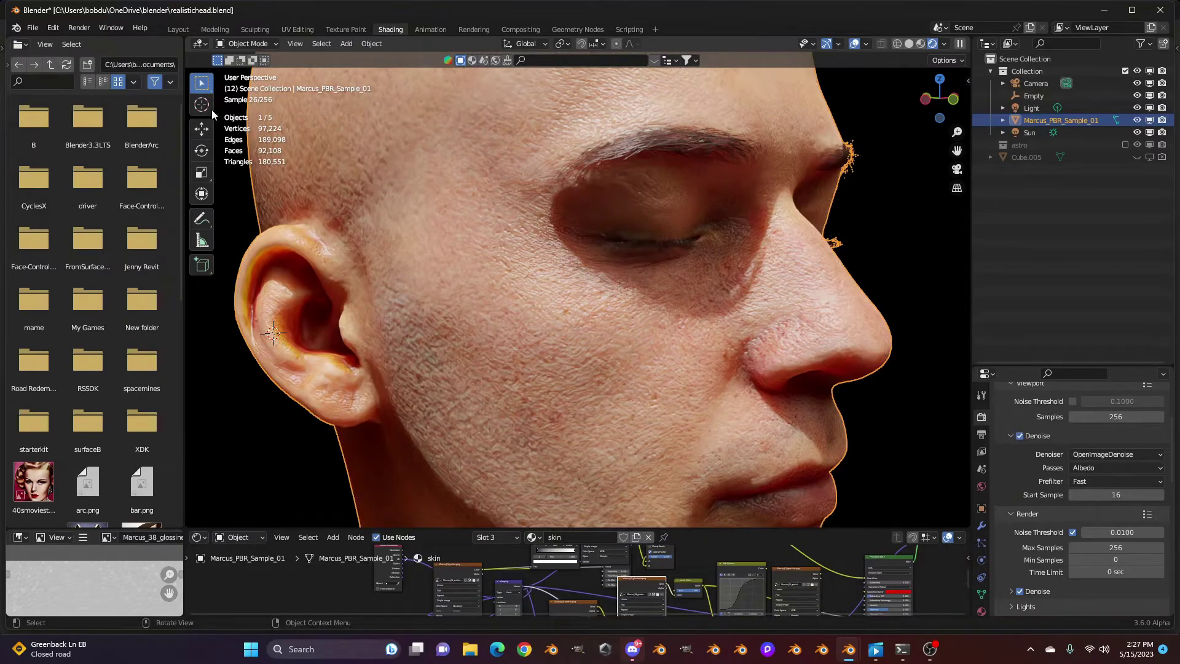
middle_drag(675, 333, 689, 344)
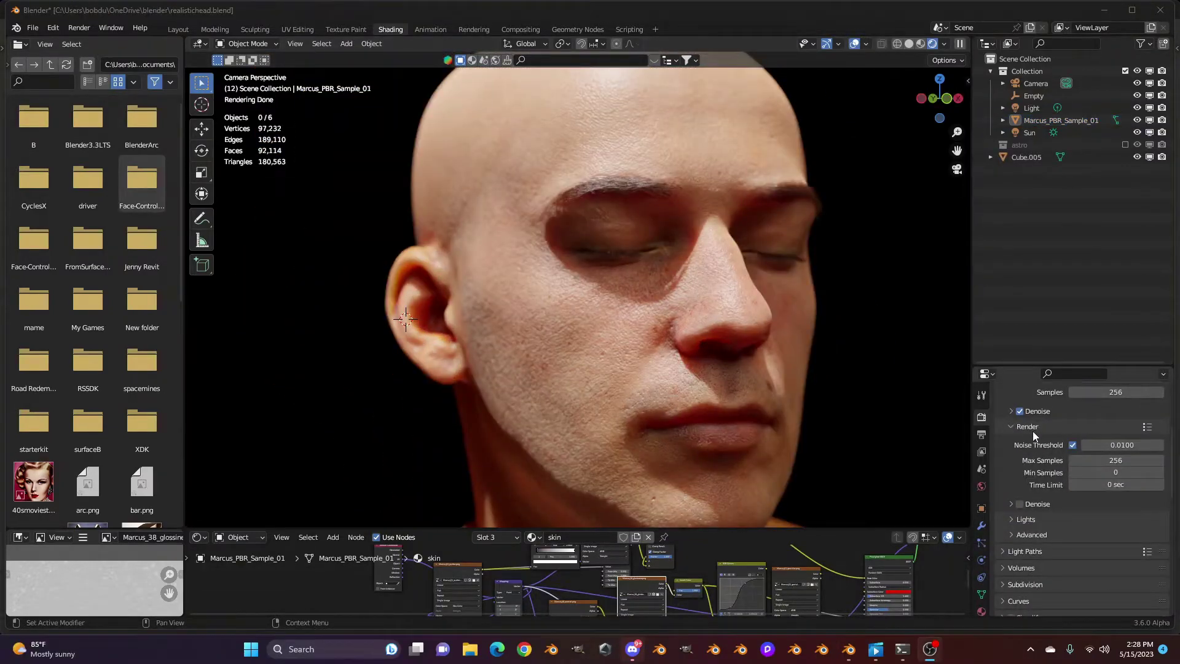
Enable OpenImageDenoise denoising for final renders and render the head image
click(1022, 507)
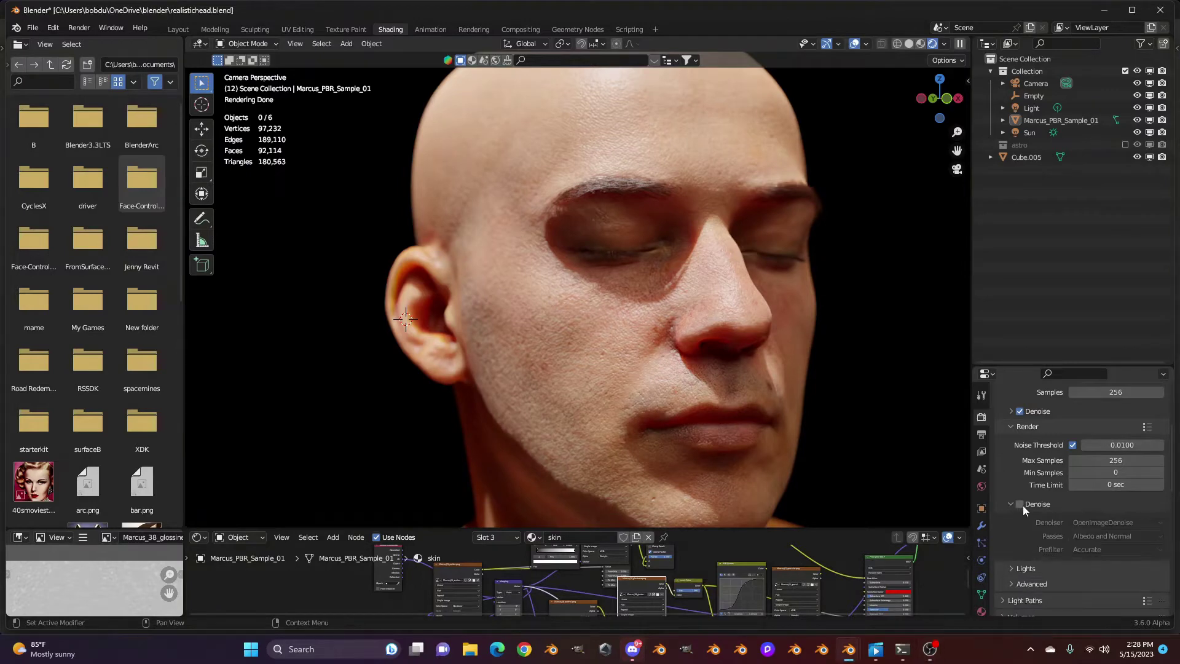
click(1020, 504)
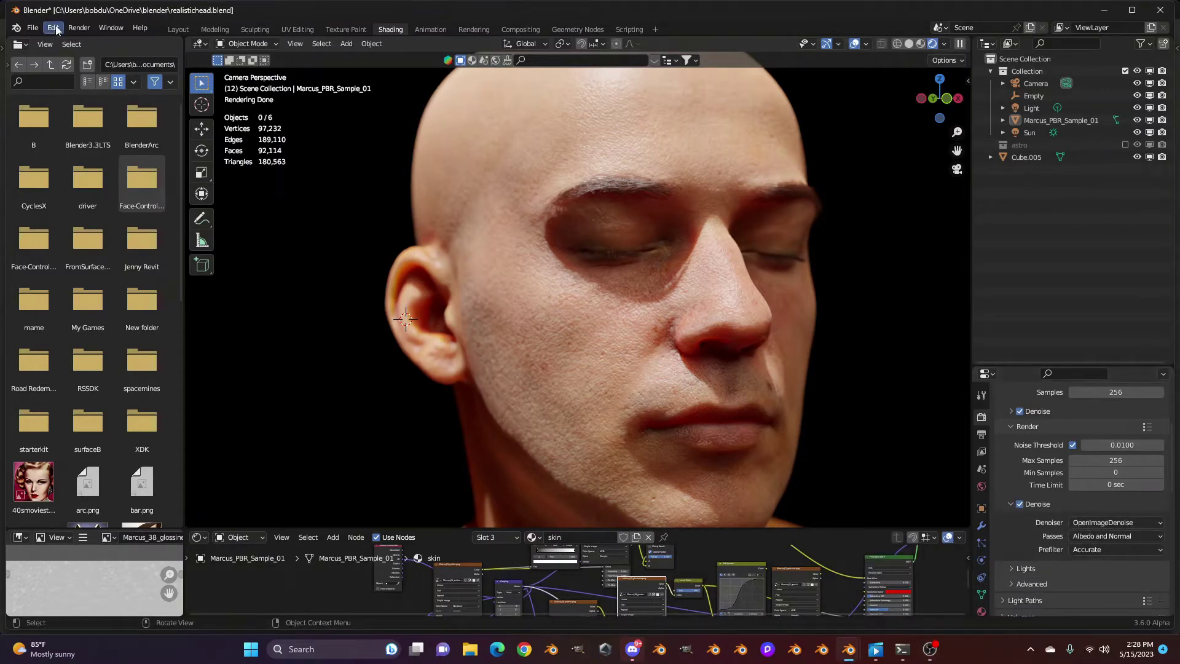
click(79, 28)
click(90, 42)
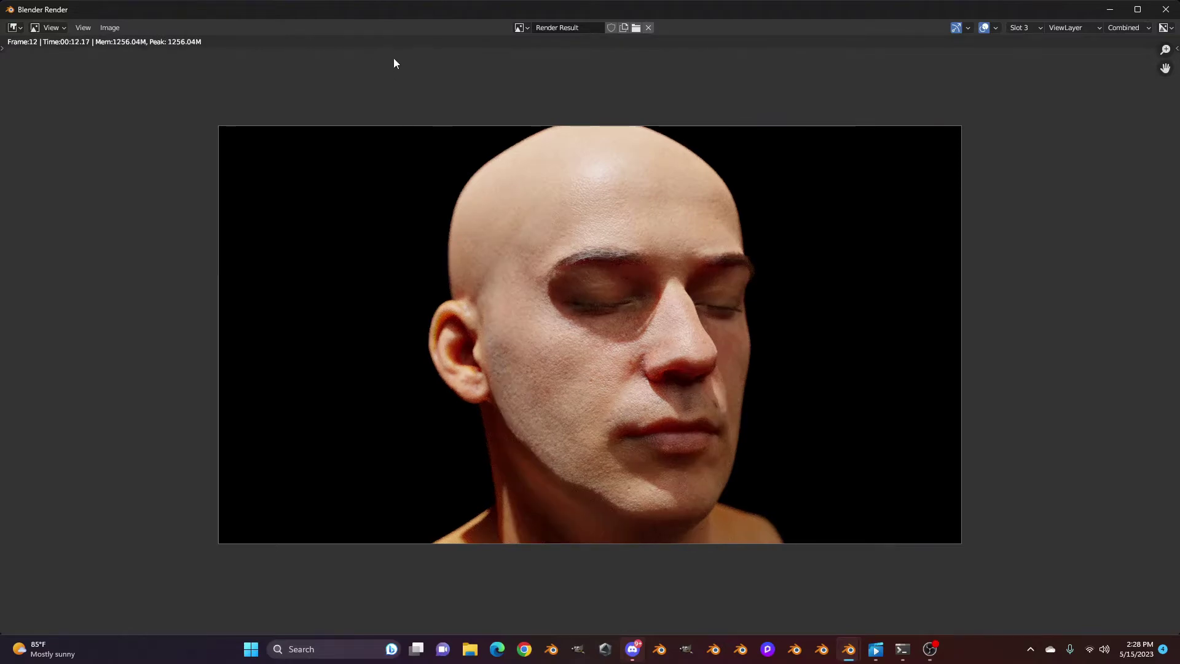
Examine the skin detail around the eye, cheek and nose closely in the rendered head image
scroll(614, 348, up, 5)
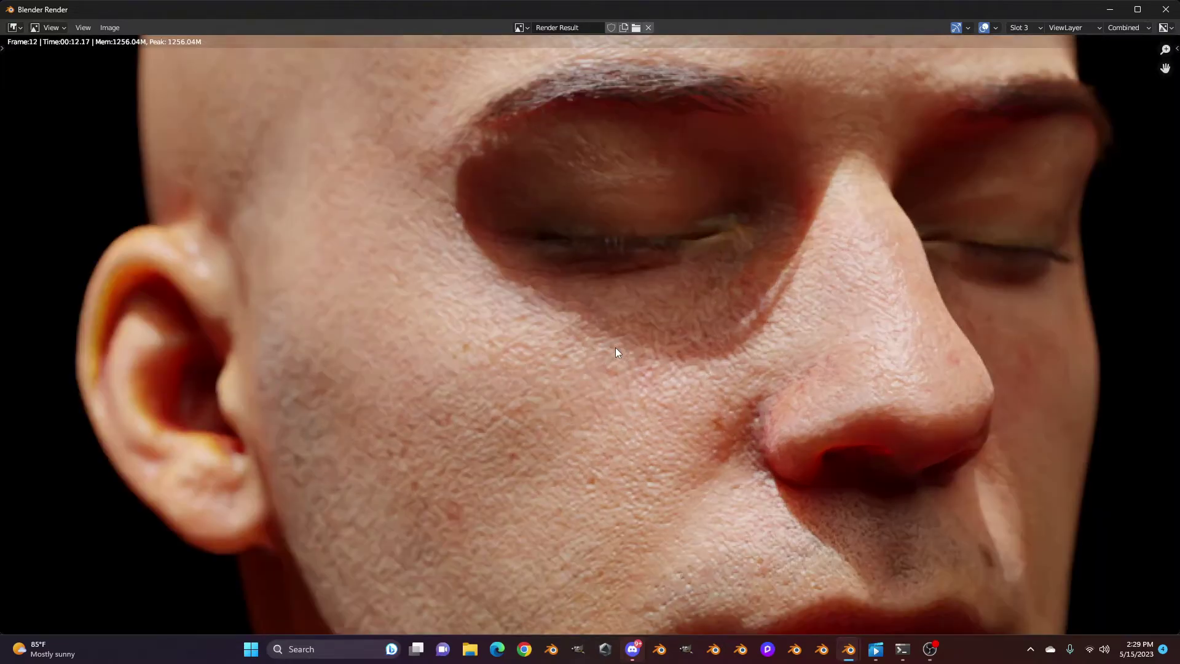
scroll(614, 348, down, 2)
scroll(614, 348, up, 2)
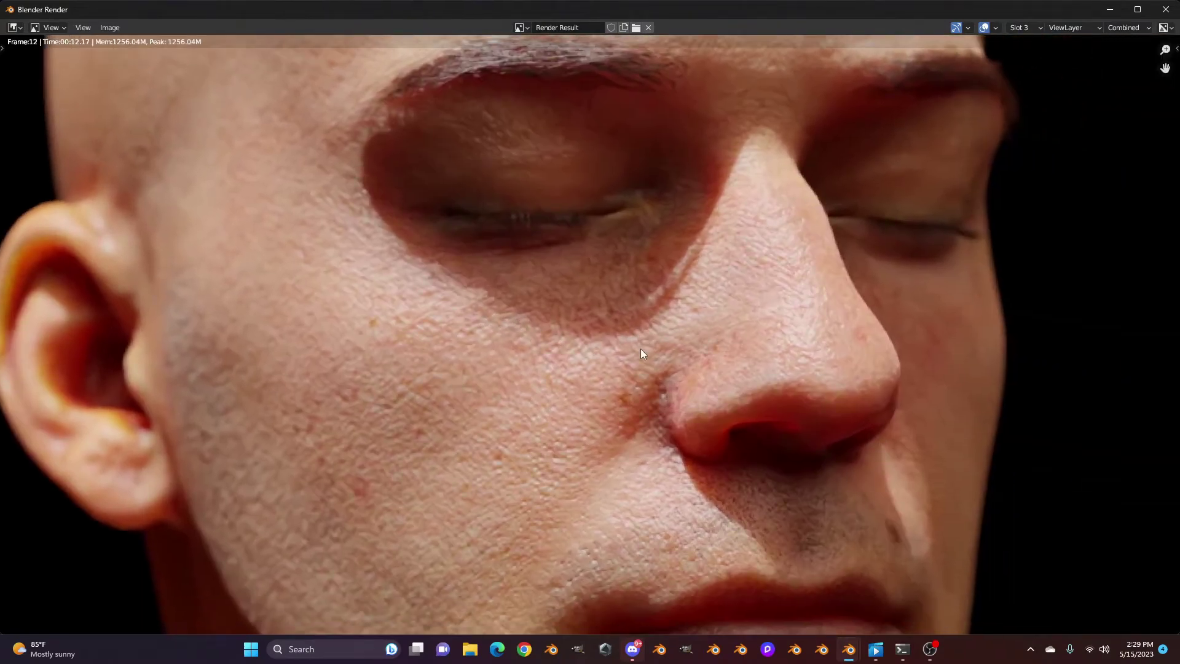
scroll(641, 348, down, 5)
scroll(640, 348, up, 1)
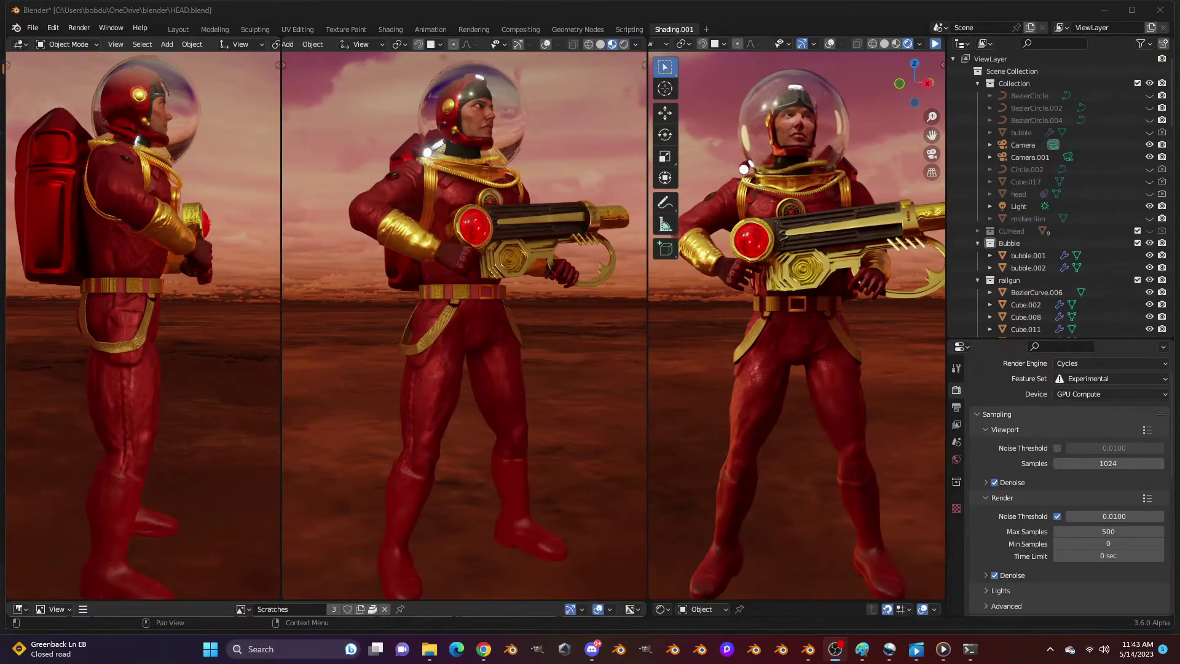
Inspect the astronaut up close in the preview viewport, and resume the paused Cycles viewport to view the helmet and railgun
scroll(494, 381, up, 3)
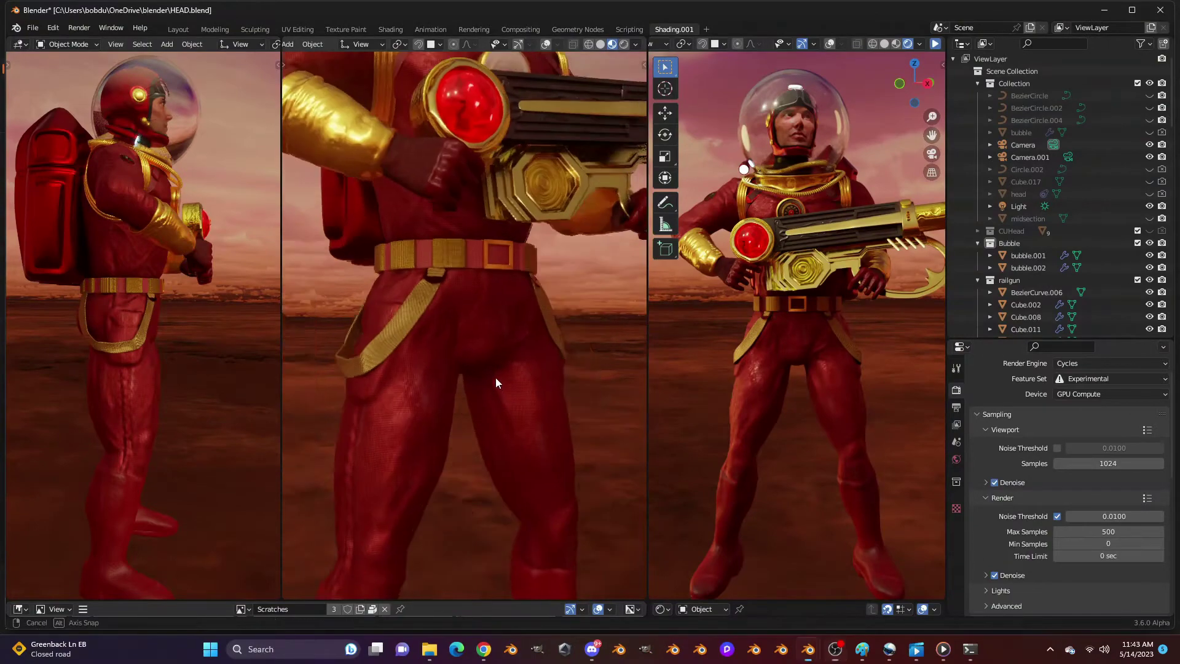
shift+middle_drag(496, 377, 394, 418)
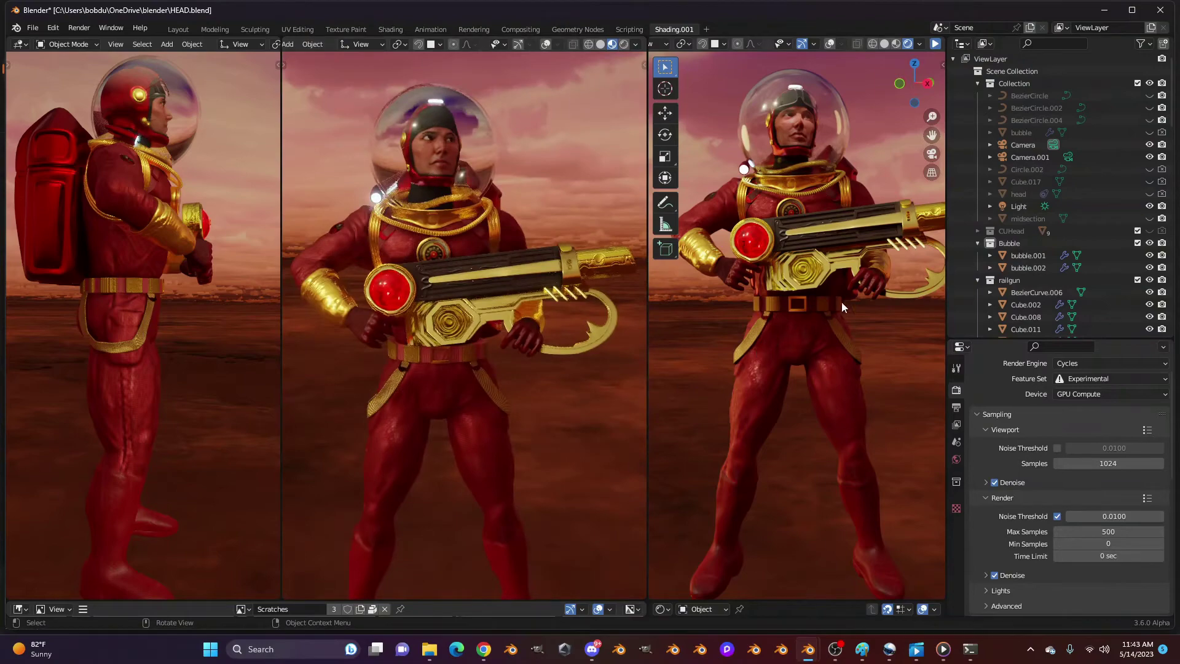
click(933, 44)
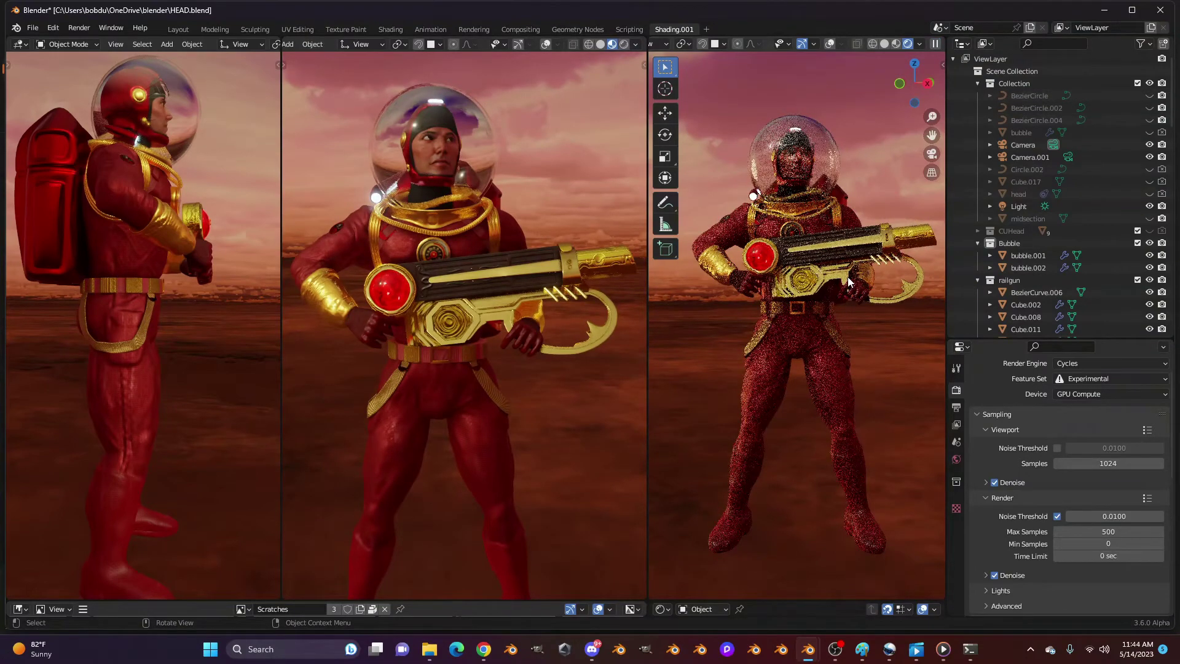
scroll(848, 282, up, 4)
middle_drag(842, 253, 835, 358)
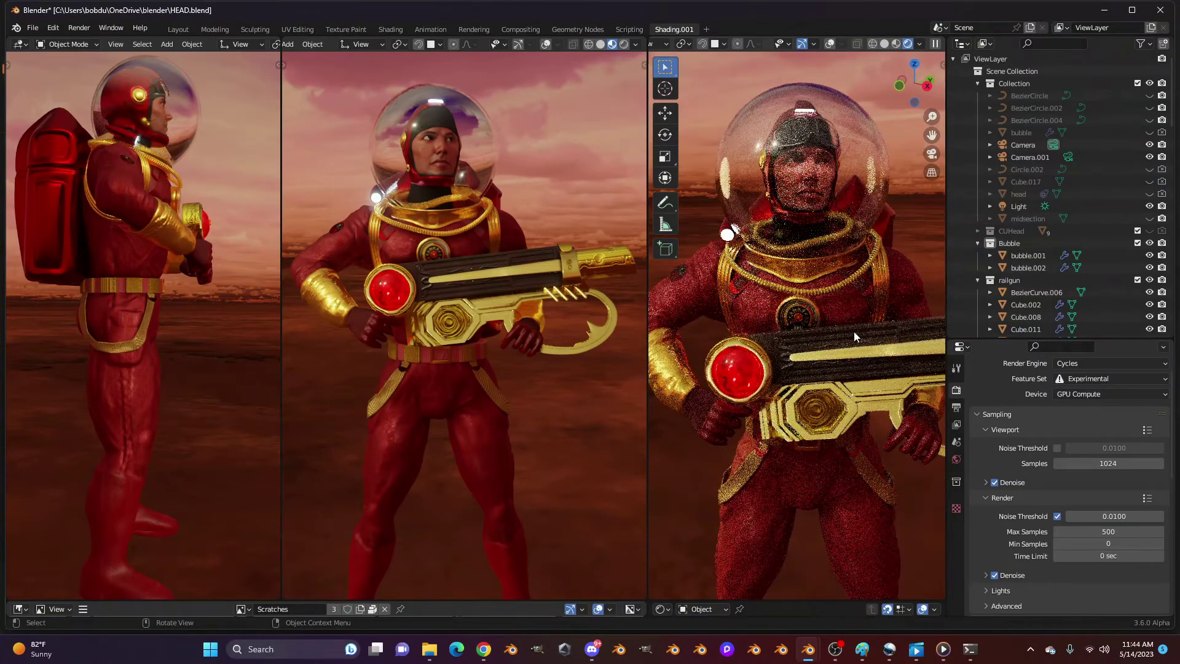
mouse_move(411, 314)
middle_down()
mouse_move(528, 319)
mouse_move(411, 329)
mouse_move(401, 316)
middle_up()
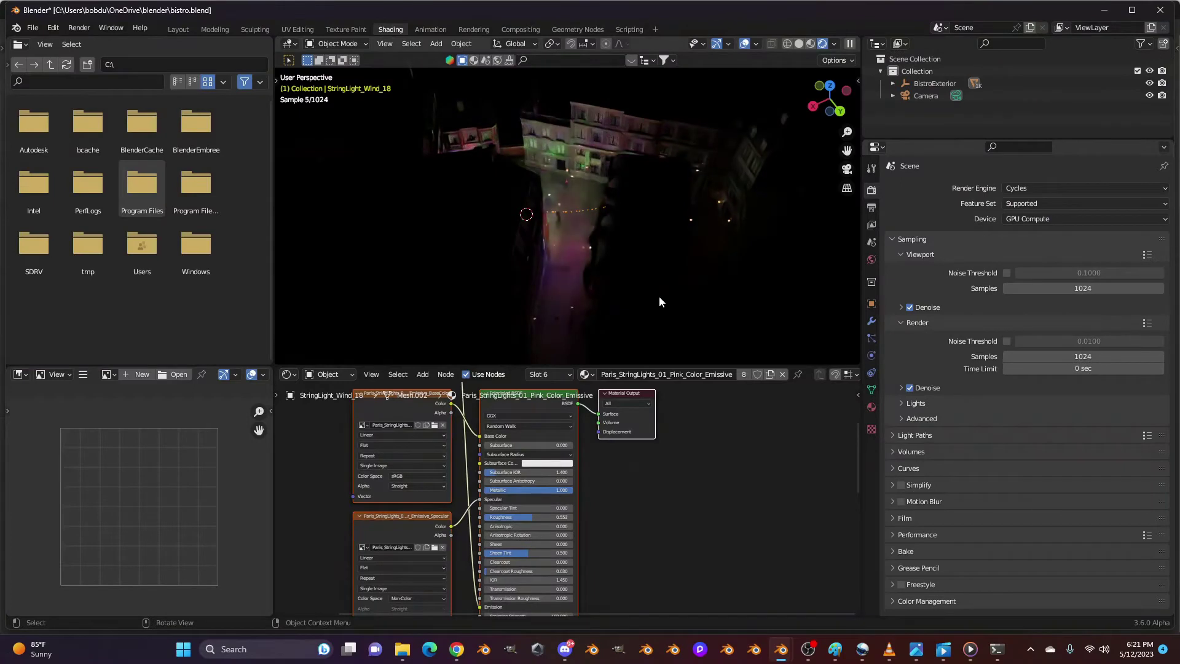
Explore the night-time bistro street in the rendered viewport, from an aerial view down to street level
mouse_move(659, 297)
middle_down()
mouse_move(633, 315)
mouse_move(639, 252)
mouse_move(648, 298)
middle_up()
scroll(636, 283, up, 5)
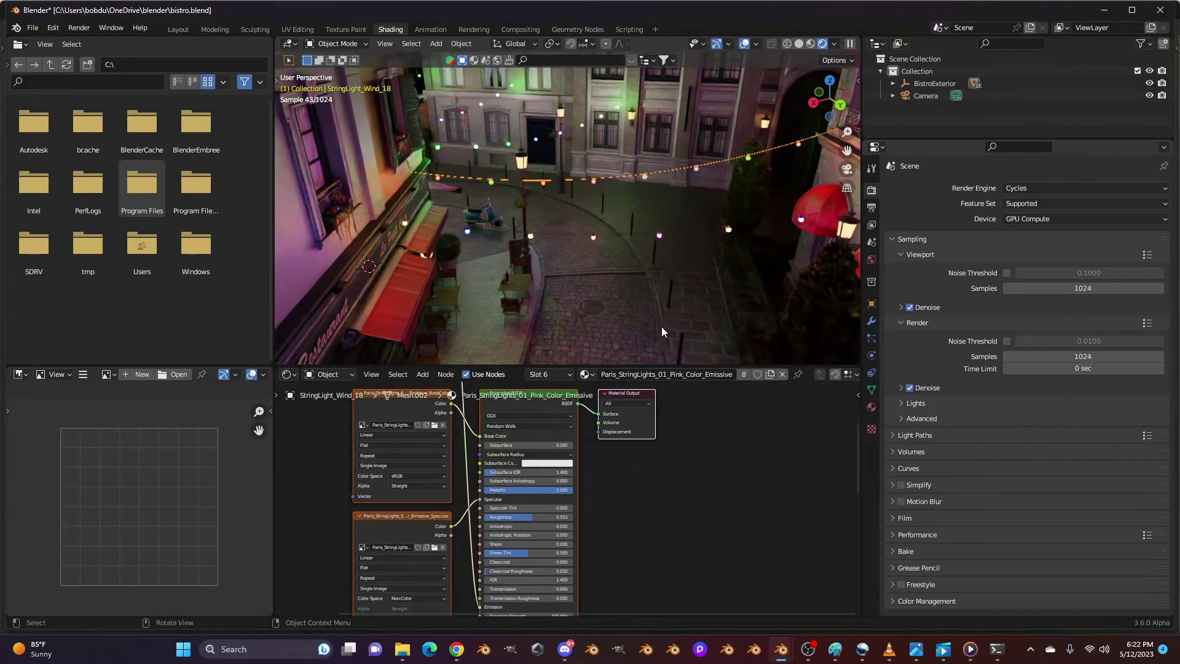
middle_drag(661, 326, 649, 288)
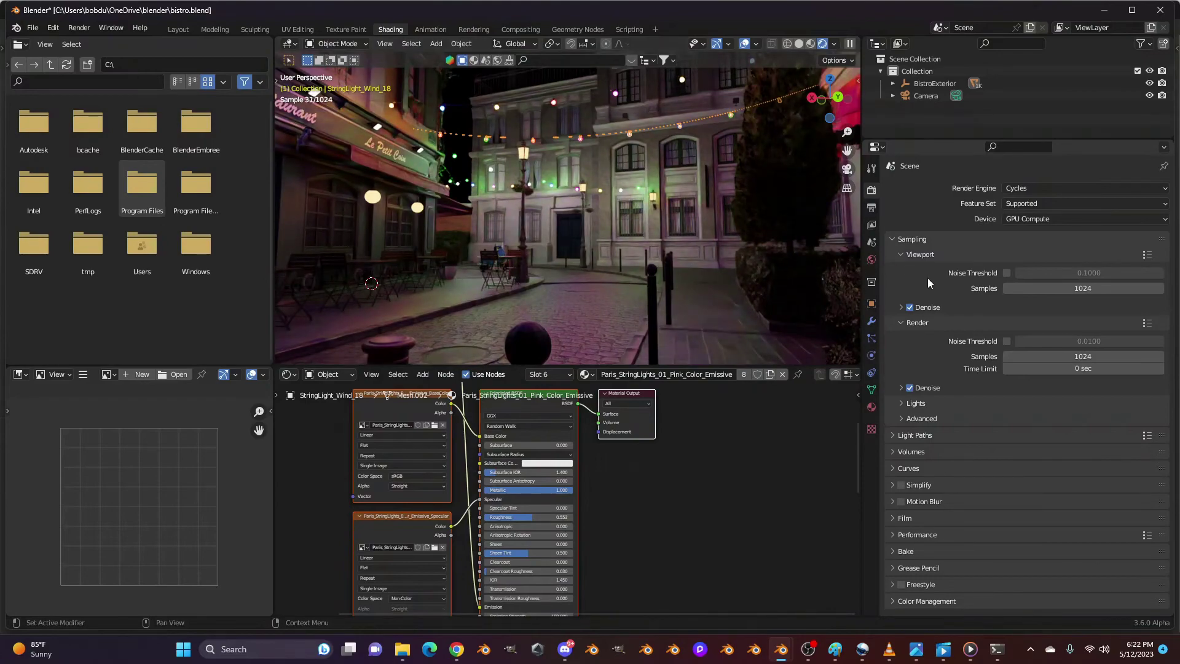
Turn viewport denoising off to view the raw bistro render from a slightly different angle, and turn it on again
click(910, 307)
middle_drag(625, 269, 732, 263)
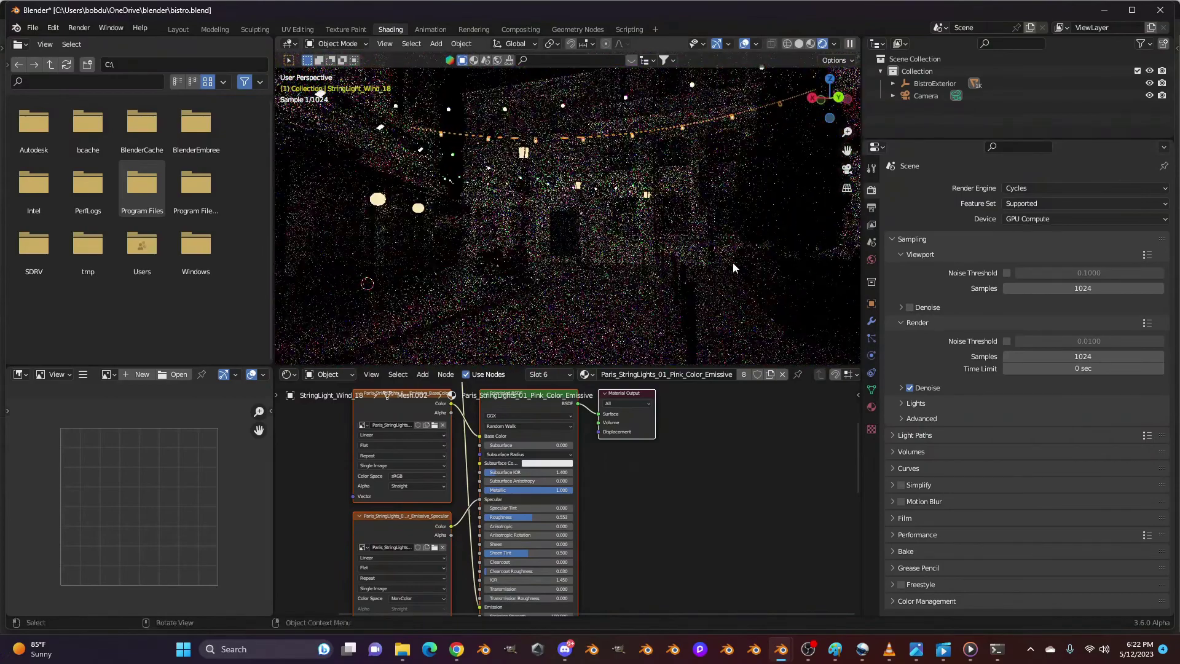
click(910, 307)
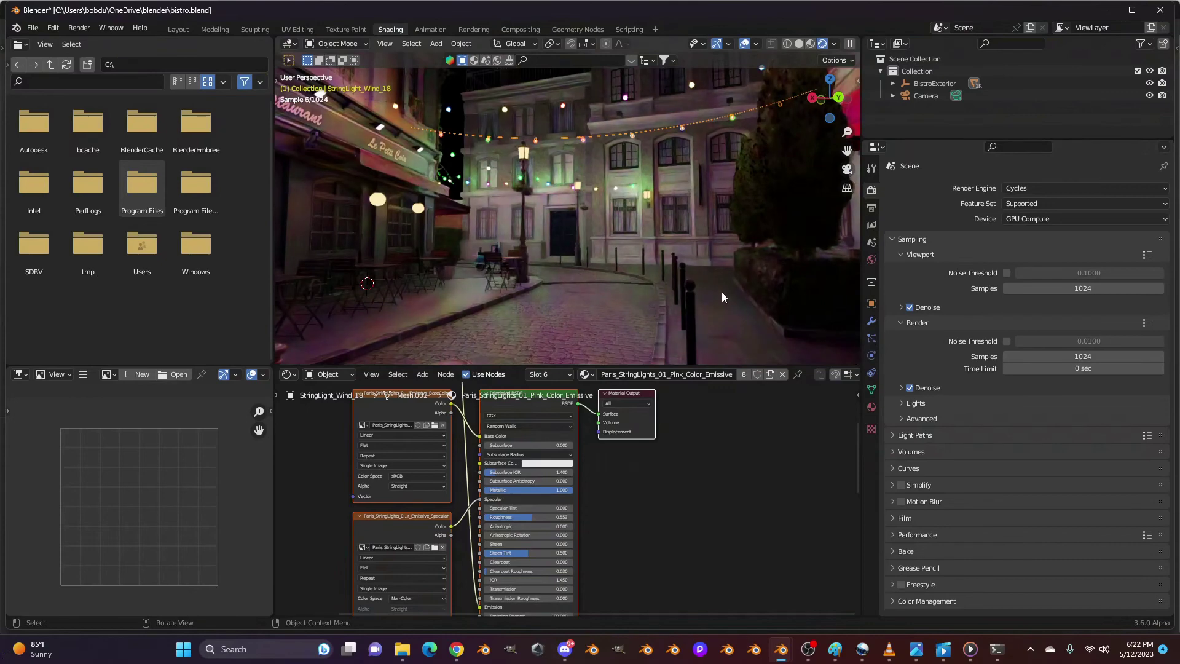